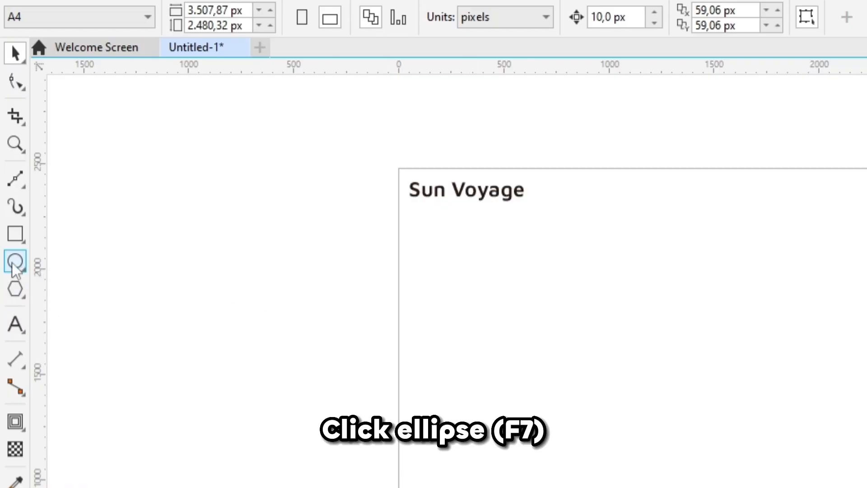
# Draw a circle about 565 px in diameter and move it down to the middle of the page.
pyautogui.click(14, 266)
pyautogui.scroll(2, 667, 368)
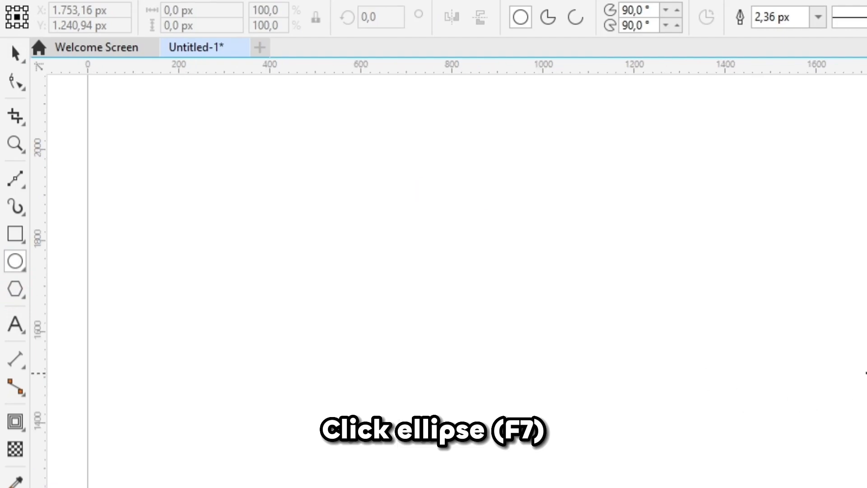
pyautogui.moveTo(429, 139); pyautogui.dragTo(575, 272)
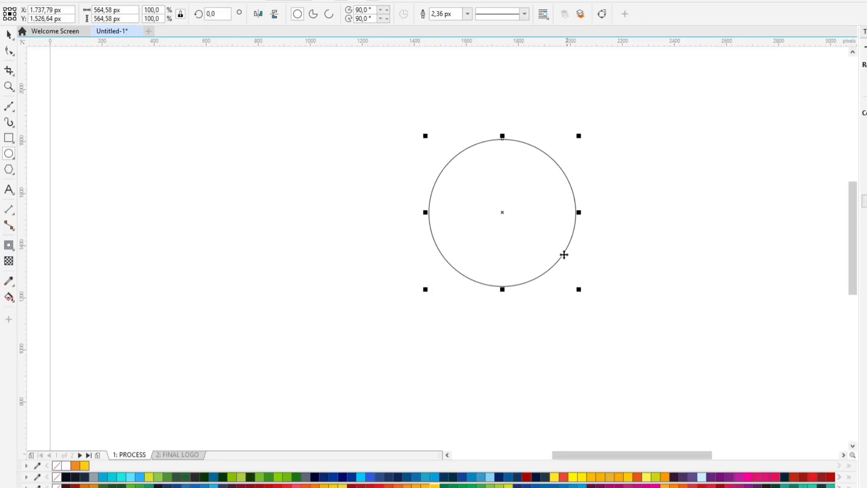
pyautogui.press('space')
pyautogui.moveTo(546, 220); pyautogui.dragTo(548, 261)
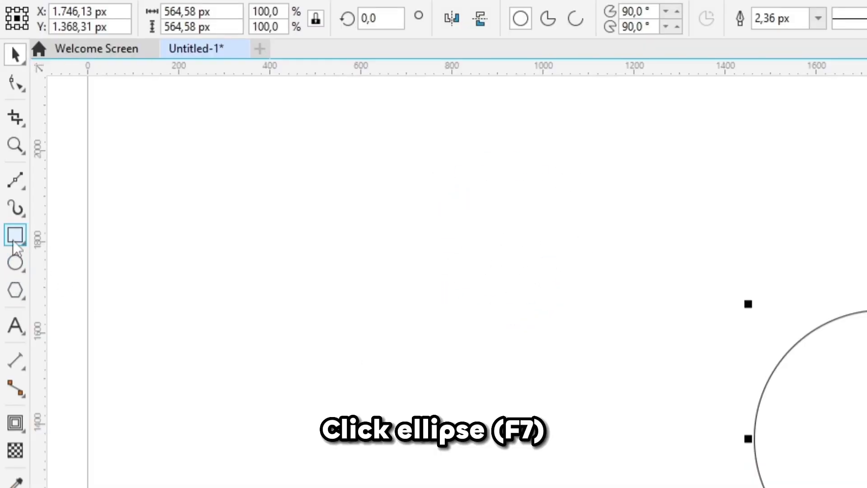
# Draw a narrow ray about 73 px wide and 196 px tall on top of the circle, tapering toward the circle.
pyautogui.click(14, 244)
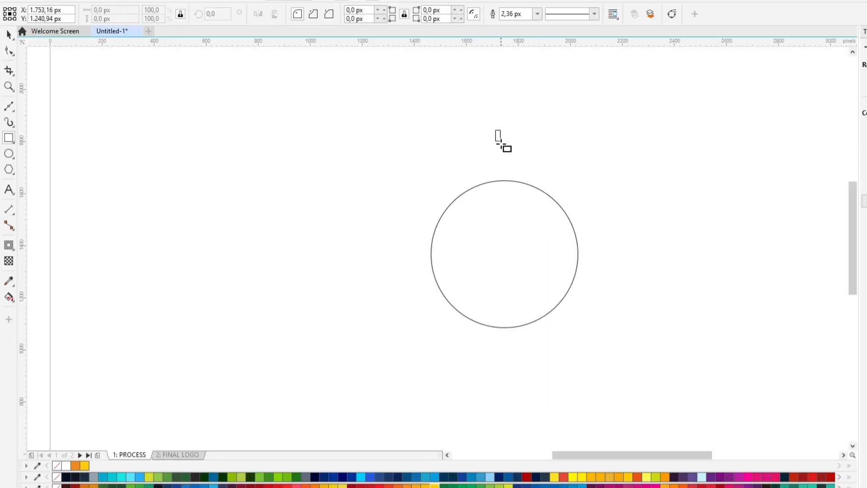
pyautogui.moveTo(501, 142); pyautogui.dragTo(501, 194)
pyautogui.press('F10')
pyautogui.press('Left')
pyautogui.press('Right')
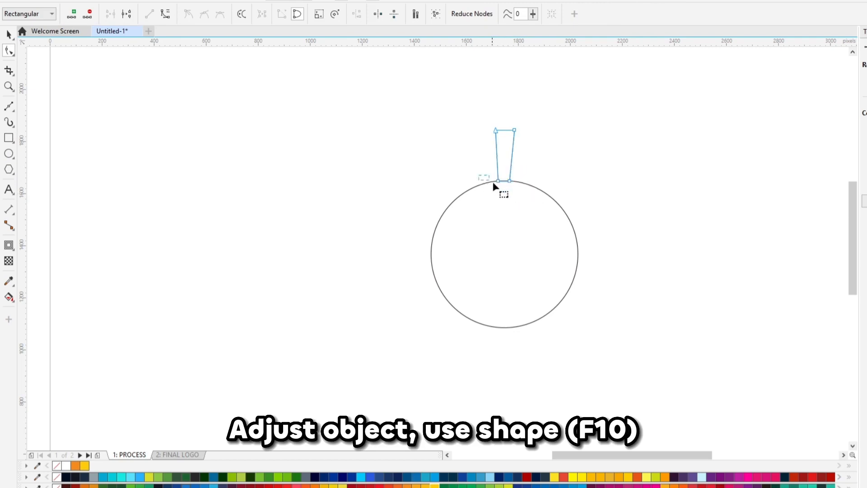
pyautogui.press('Right')
pyautogui.press('space')
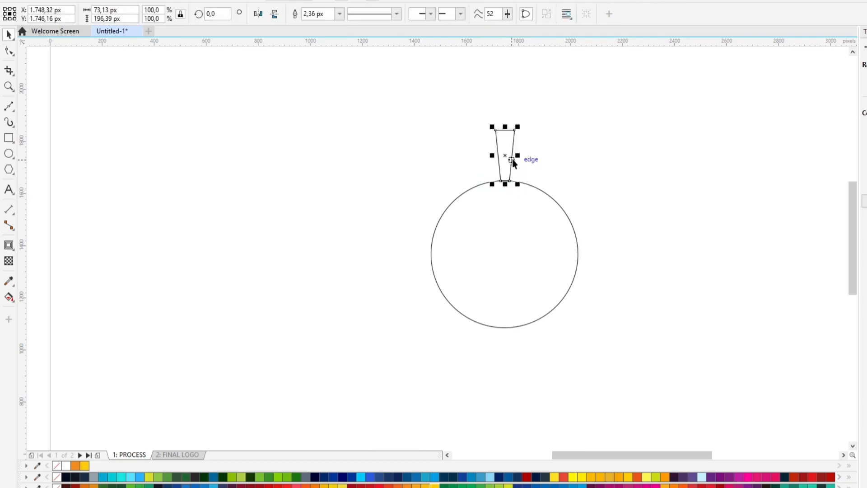
# Copy the tapered ray to below the circle and mirror the copy vertically.
pyautogui.moveTo(507, 139); pyautogui.dragTo(508, 360)
pyautogui.rightClick(522, 330)
pyautogui.click(274, 14)
# Weld the upper and lower rays into one object and align it to the centre of the circle.
pyautogui.keyDown('shift'); pyautogui.click(507, 165); pyautogui.keyUp('shift')
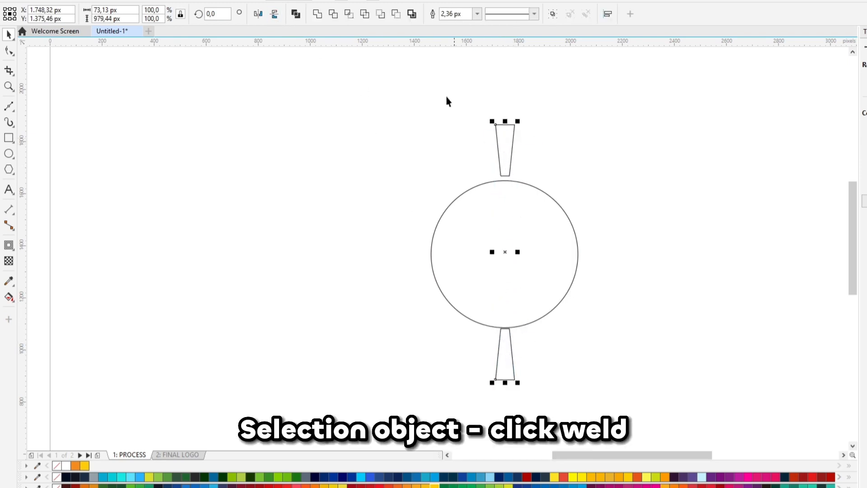
pyautogui.click(317, 14)
pyautogui.keyDown('shift'); pyautogui.click(485, 210); pyautogui.keyUp('shift')
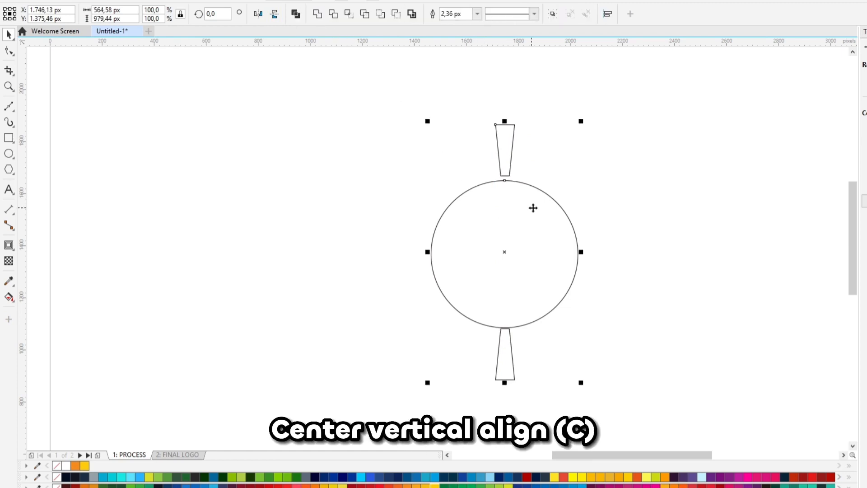
pyautogui.press('c')
# Duplicate the ray pair around the circle's centre in 15° rotations, one copy each time, until the ring of rays is complete.
pyautogui.click(551, 175)
pyautogui.click(350, 139)
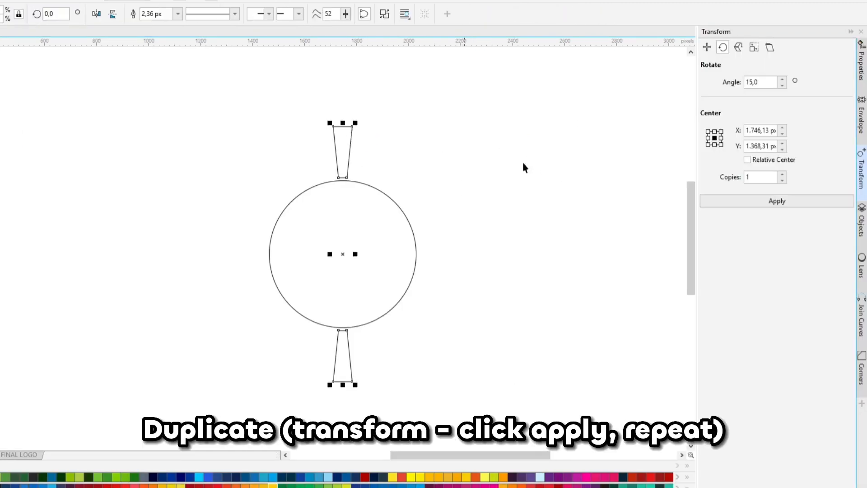
pyautogui.click(795, 201)
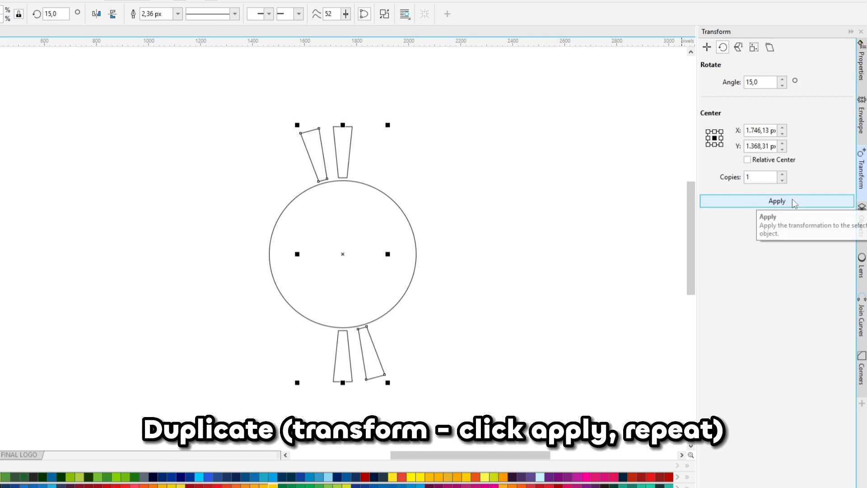
pyautogui.click(795, 201)
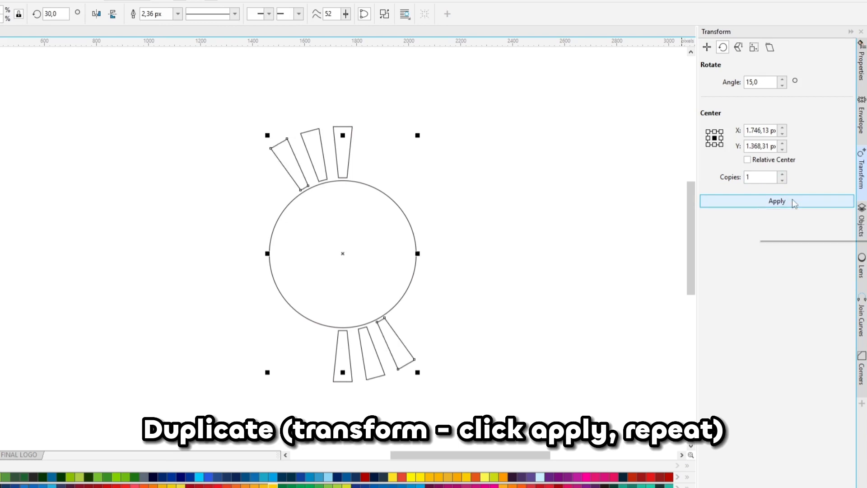
pyautogui.click(794, 202)
pyautogui.click(794, 202)
pyautogui.click(794, 201)
pyautogui.click(793, 200)
pyautogui.click(794, 201)
pyautogui.click(793, 201)
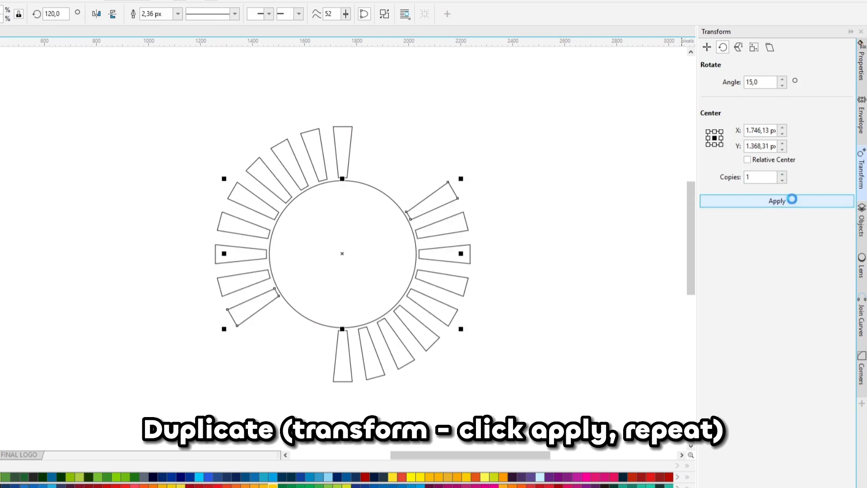
pyautogui.click(793, 200)
pyautogui.click(793, 201)
pyautogui.click(792, 203)
pyautogui.click(571, 212)
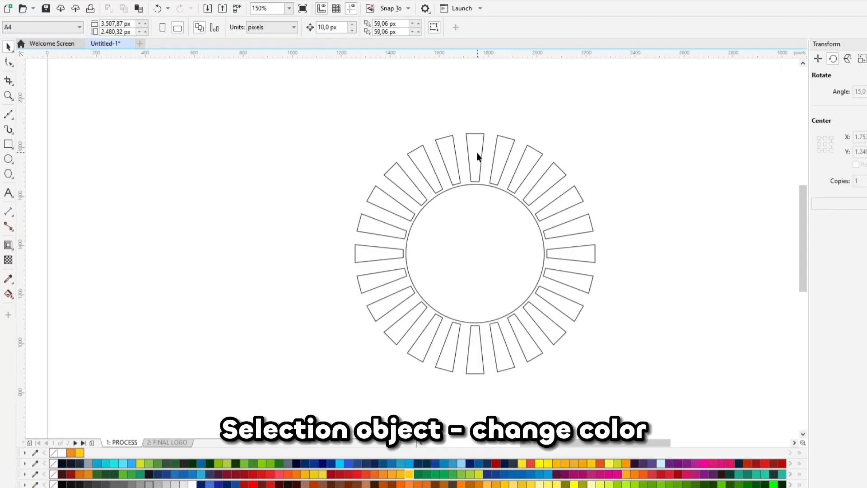
# Weld every second ray pair, starting with the vertical one, into one object and fill it with orange.
pyautogui.click(477, 156)
pyautogui.keyDown('shift'); pyautogui.click(424, 169); pyautogui.keyUp('shift')
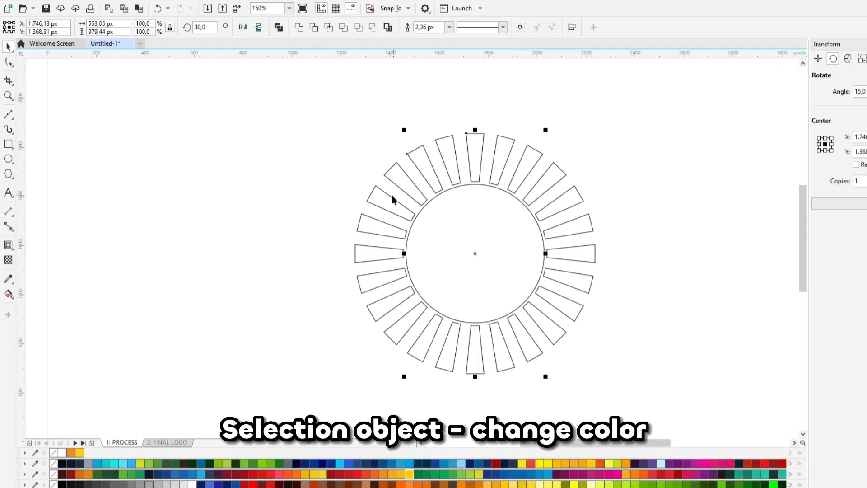
pyautogui.keyDown('shift'); pyautogui.click(392, 202); pyautogui.keyUp('shift')
pyautogui.keyDown('shift'); pyautogui.click(376, 248); pyautogui.keyUp('shift')
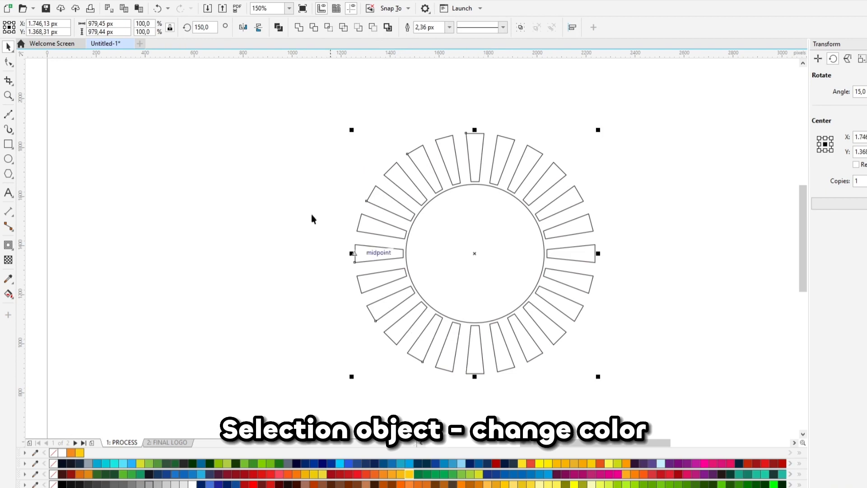
pyautogui.click(301, 28)
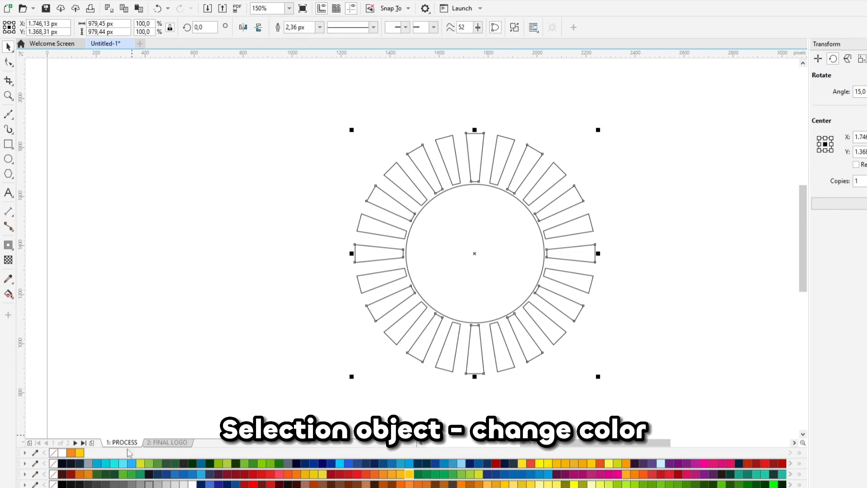
pyautogui.click(79, 454)
pyautogui.click(174, 294)
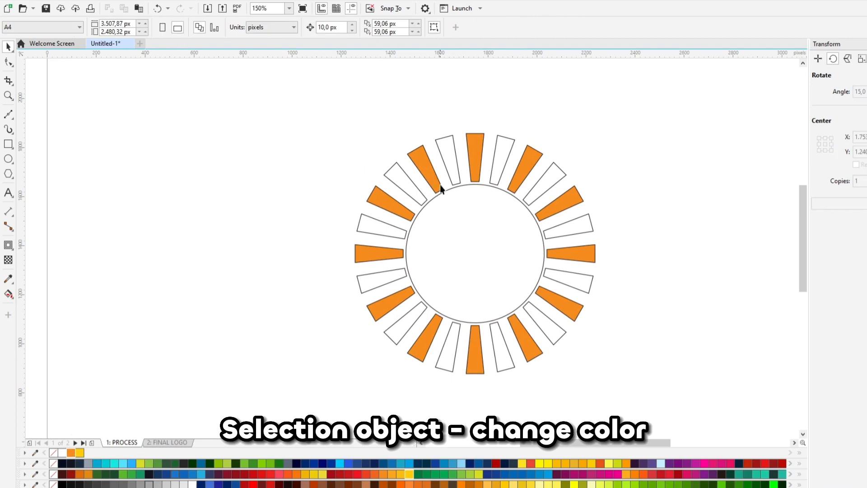
# Weld the remaining unfilled ray pairs into one object and fill it with orange.
pyautogui.click(445, 168)
pyautogui.keyDown('shift'); pyautogui.click(407, 183); pyautogui.keyUp('shift')
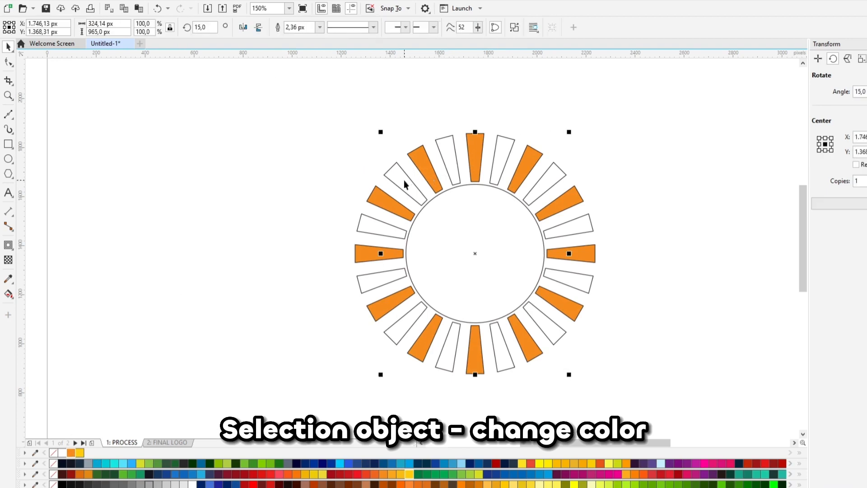
pyautogui.keyDown('shift'); pyautogui.click(381, 231); pyautogui.keyUp('shift')
pyautogui.keyDown('shift'); pyautogui.click(382, 281); pyautogui.keyUp('shift')
pyautogui.keyDown('shift'); pyautogui.click(411, 328); pyautogui.keyUp('shift')
pyautogui.keyDown('shift'); pyautogui.click(445, 347); pyautogui.keyUp('shift')
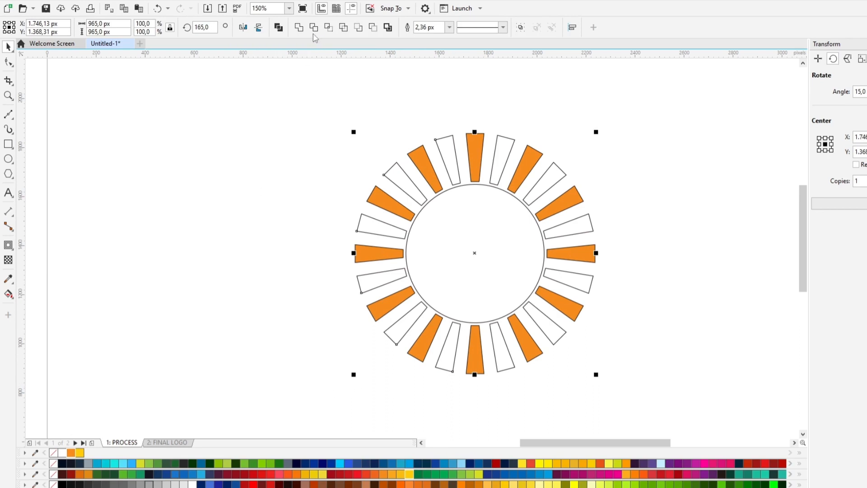
pyautogui.click(300, 28)
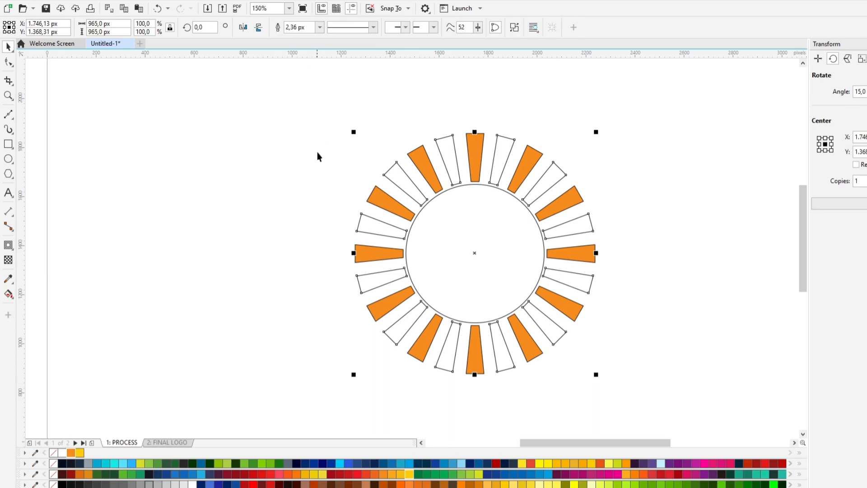
pyautogui.click(81, 453)
pyautogui.click(289, 315)
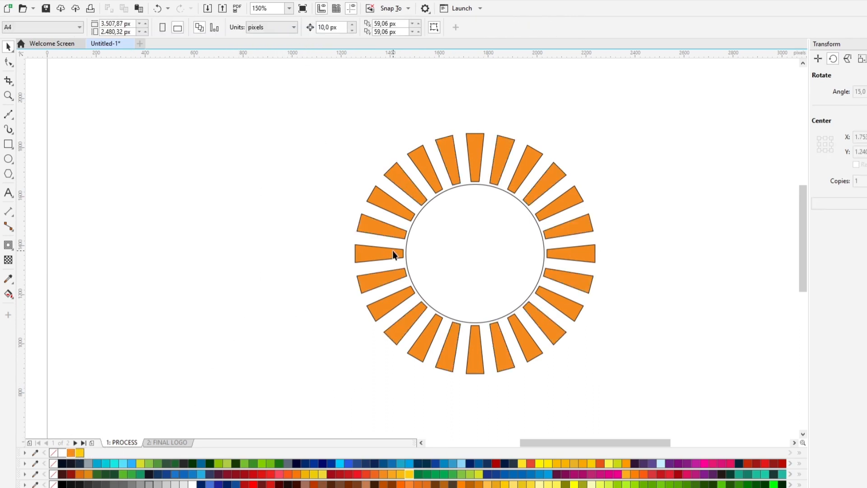
# Fill the ray set containing the vertical and horizontal rays with yellow.
pyautogui.click(393, 255)
pyautogui.click(80, 455)
pyautogui.click(228, 303)
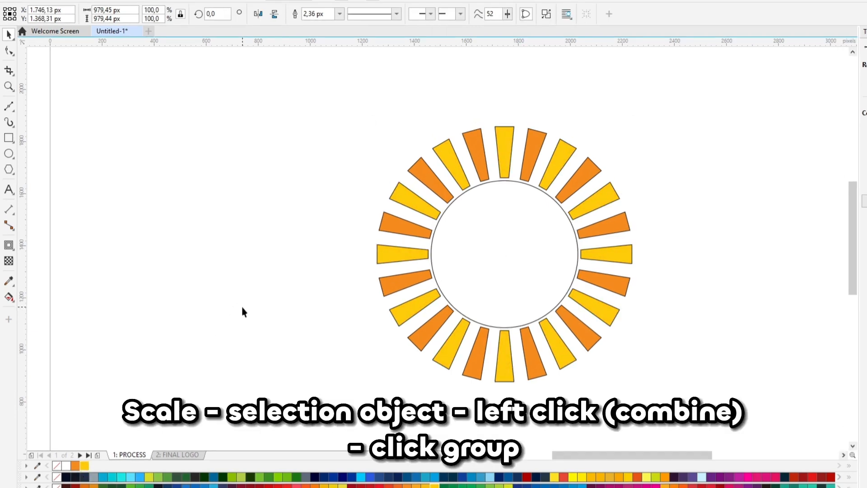
# Enlarge the circle slightly to overlap the rays' inner ends, and group the yellow and orange ray sets.
pyautogui.click(448, 247)
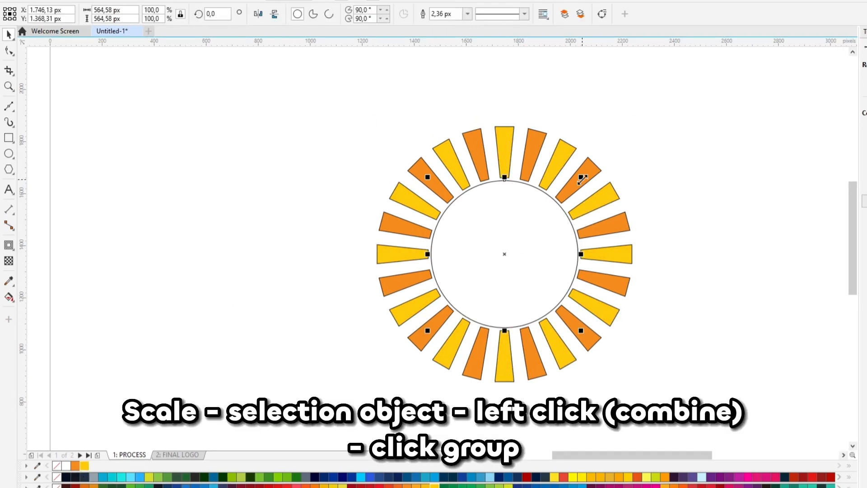
pyautogui.moveTo(581, 178); pyautogui.dragTo(590, 171)
pyautogui.keyDown('shift'); pyautogui.click(586, 159); pyautogui.keyUp('shift')
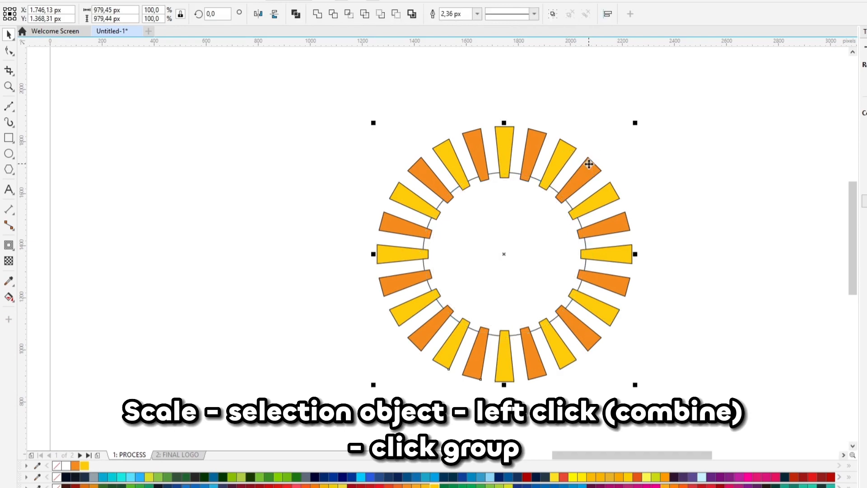
pyautogui.rightClick(570, 156)
pyautogui.click(586, 176)
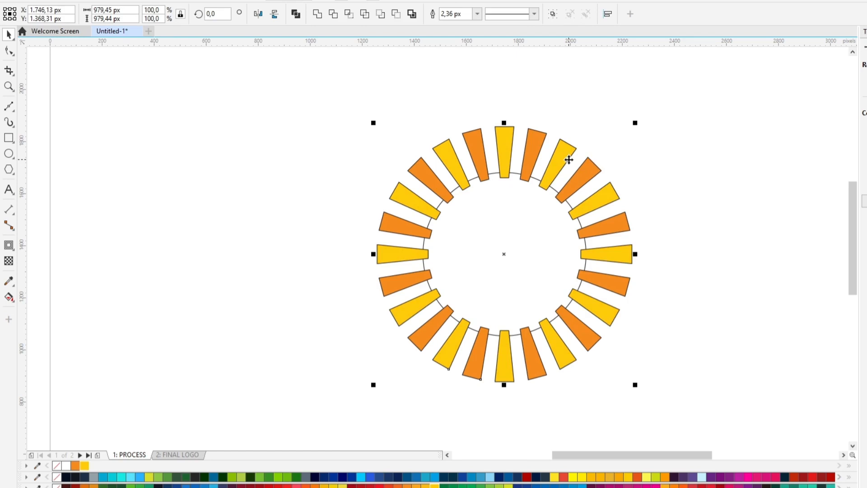
pyautogui.rightClick(561, 159)
pyautogui.click(621, 188)
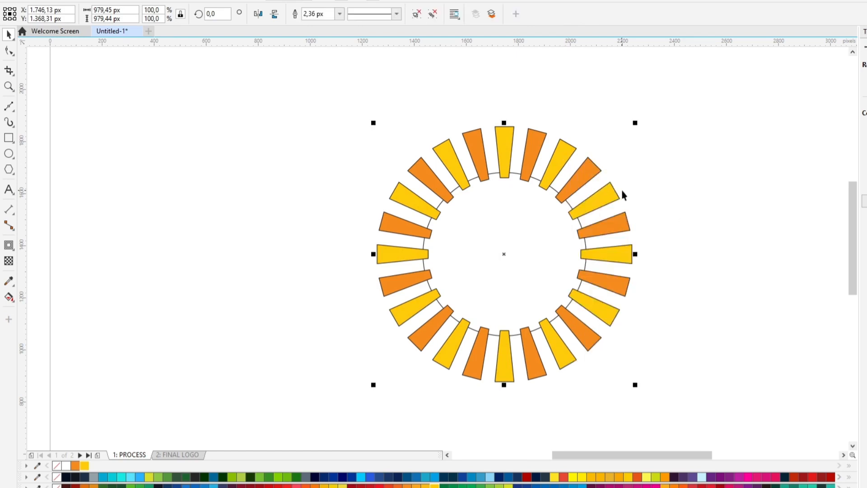
pyautogui.click(621, 188)
# Trim the inner ends of the grouped rays with the circle.
pyautogui.click(571, 225)
pyautogui.keyDown('shift'); pyautogui.click(596, 210); pyautogui.keyUp('shift')
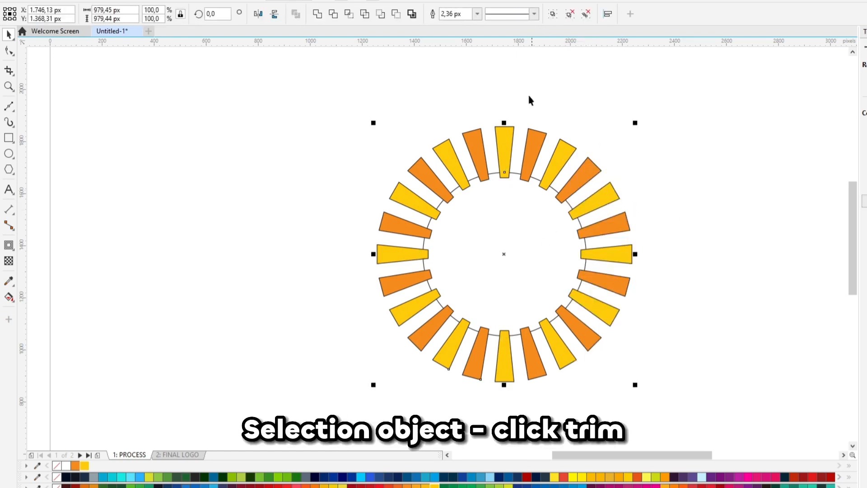
pyautogui.click(333, 14)
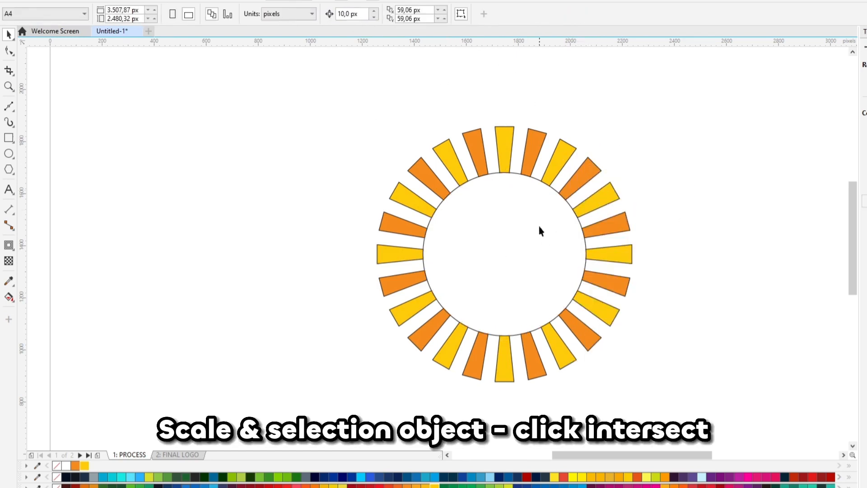
# Enlarge the circle to about 902 px and intersect it with the grouped rays, removing the original longer rays.
pyautogui.moveTo(591, 171); pyautogui.dragTo(628, 136)
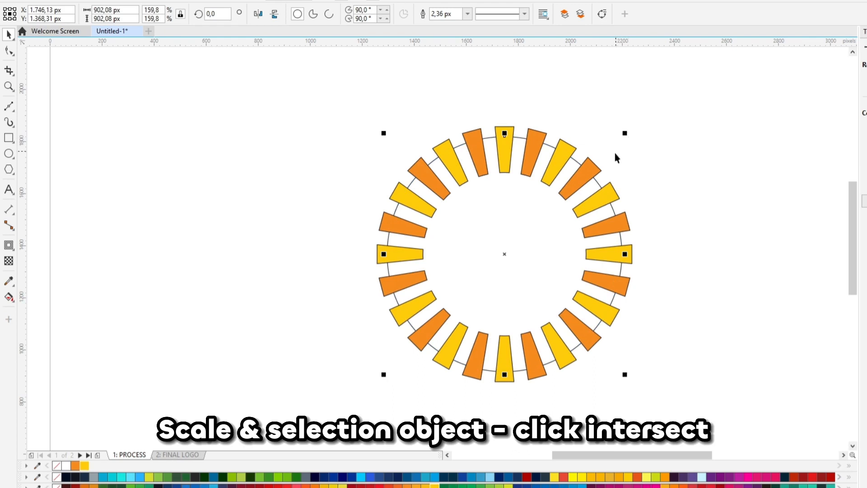
pyautogui.keyDown('shift'); pyautogui.click(593, 171); pyautogui.keyUp('shift')
pyautogui.click(351, 16)
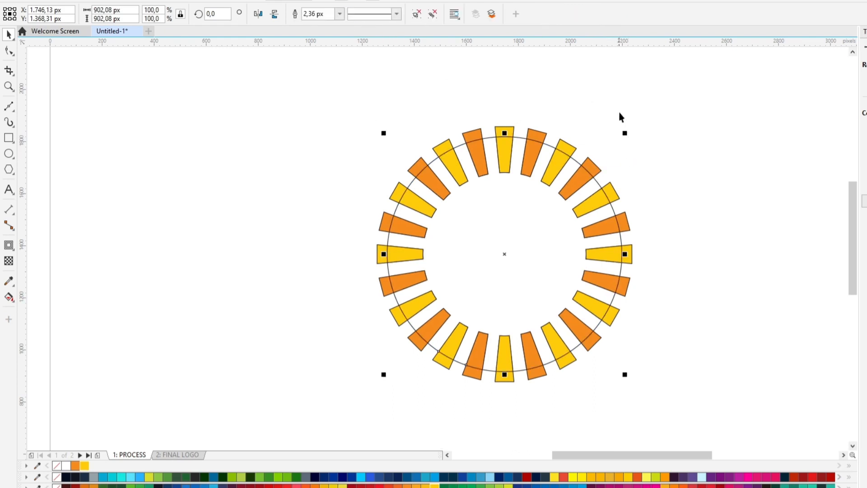
pyautogui.click(600, 153)
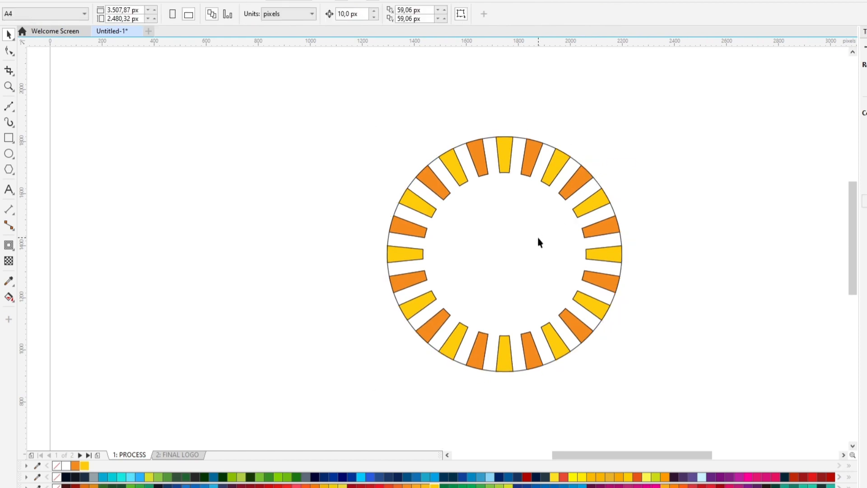
# Shrink the circle to about 590 px so it sits just inside the ring of rays.
pyautogui.click(599, 198)
pyautogui.moveTo(627, 133); pyautogui.dragTo(605, 174)
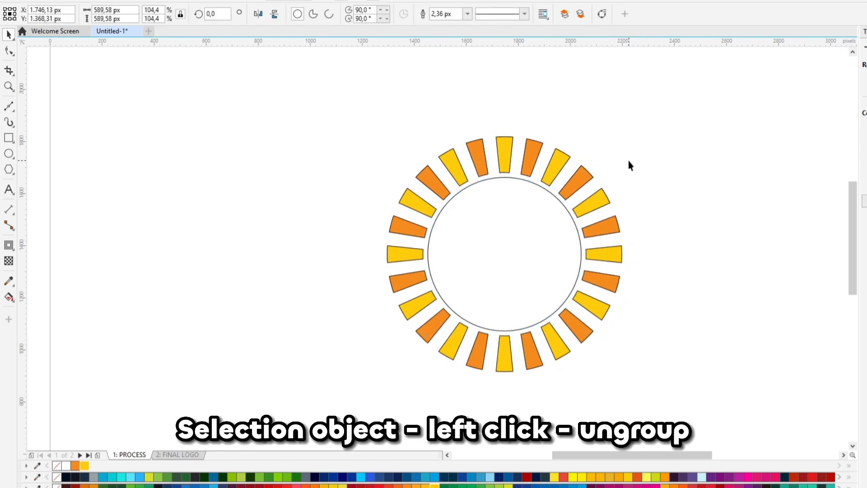
pyautogui.click(628, 163)
# Ungroup the rays into separate yellow and orange sets.
pyautogui.rightClick(588, 175)
pyautogui.click(618, 193)
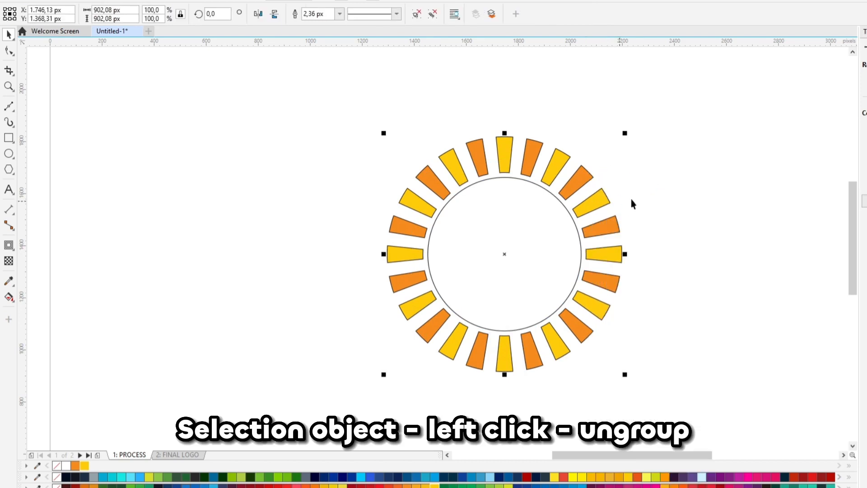
pyautogui.click(631, 198)
# Enlarge the circle partway across the rays, intersect it with the orange rays, and delete the original longer orange rays.
pyautogui.click(563, 204)
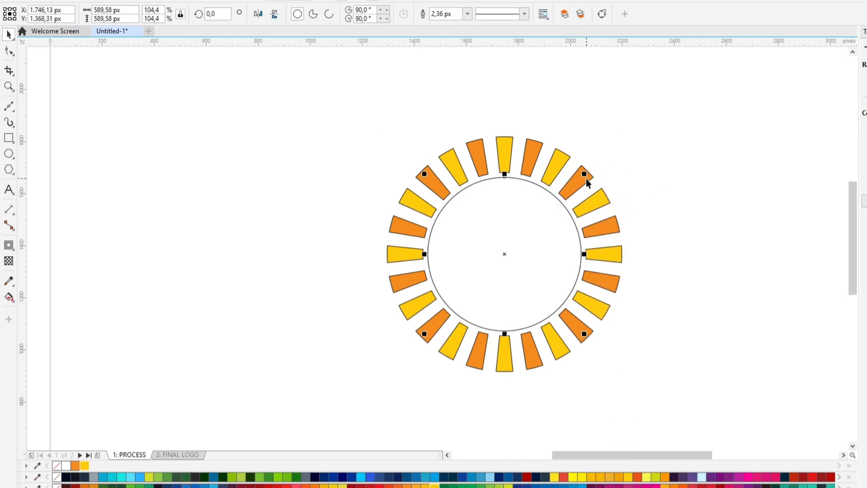
pyautogui.moveTo(585, 175); pyautogui.dragTo(616, 143)
pyautogui.keyDown('shift'); pyautogui.click(563, 155); pyautogui.keyUp('shift')
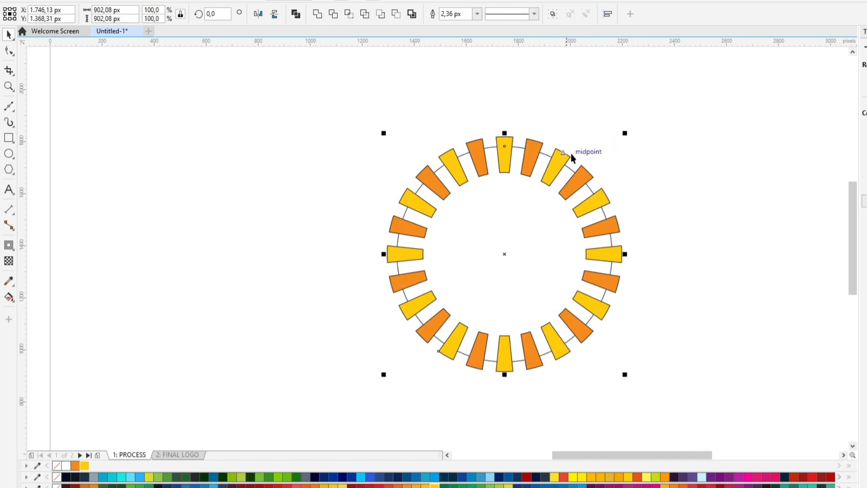
pyautogui.click(579, 159)
pyautogui.click(571, 169)
pyautogui.keyDown('shift'); pyautogui.click(581, 173); pyautogui.keyUp('shift')
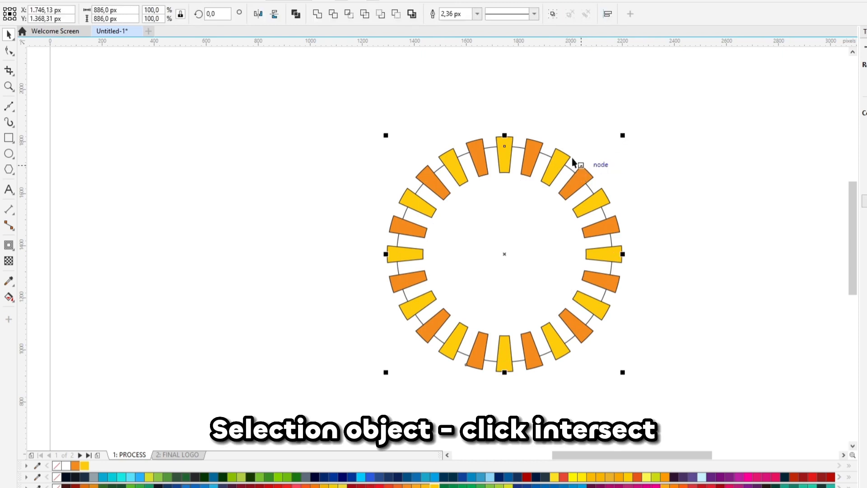
pyautogui.click(349, 14)
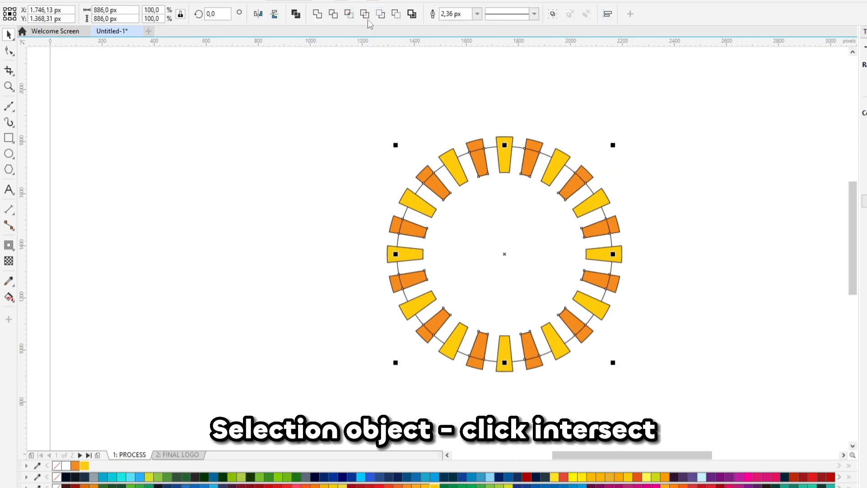
pyautogui.click(578, 128)
pyautogui.click(587, 172)
pyautogui.press('Delete')
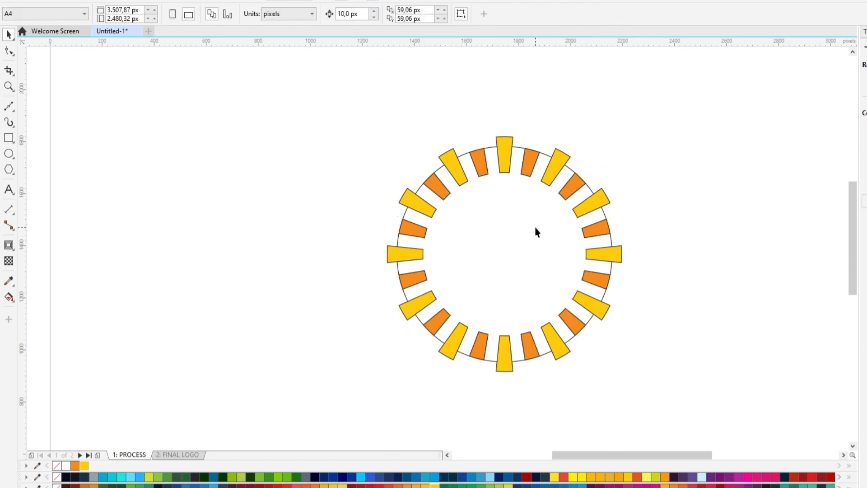
# Shrink the circle to about 562 px so it sits inside the rays, and fill it with orange.
pyautogui.click(538, 224)
pyautogui.moveTo(617, 143); pyautogui.dragTo(582, 172)
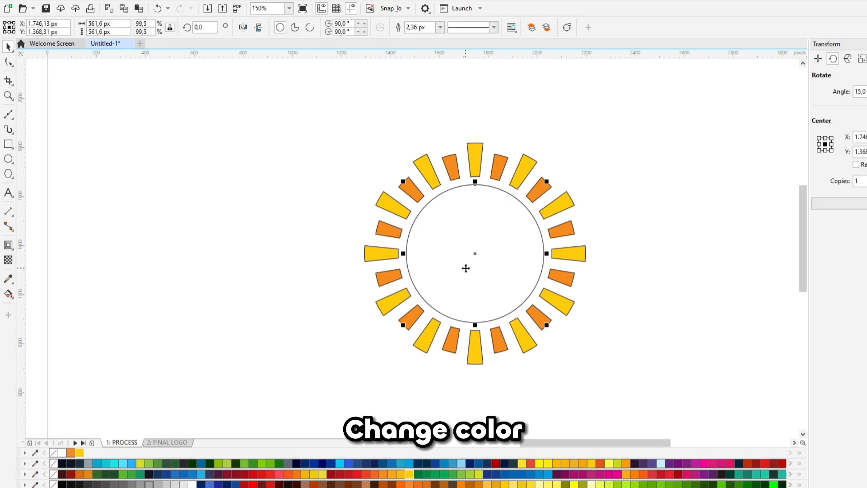
pyautogui.click(71, 453)
pyautogui.click(220, 284)
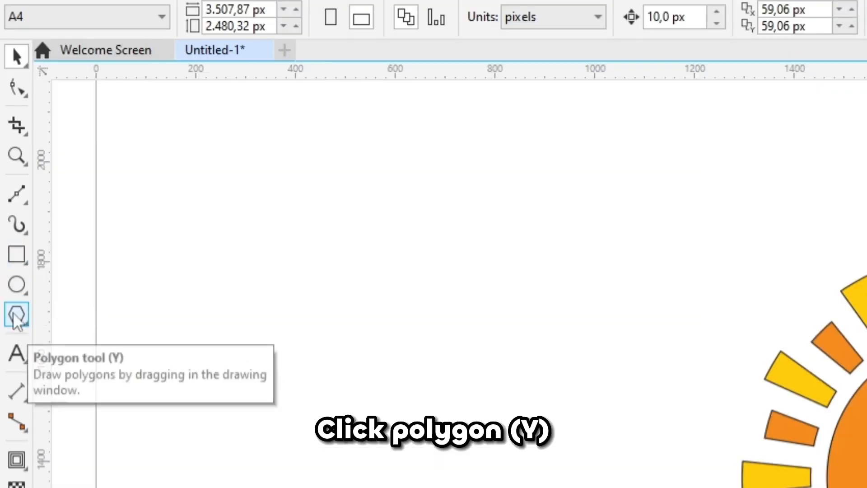
# Draw a polygon beside the sun and set it to 3 sides, giving a triangle about 294 px wide and 255 px high.
pyautogui.click(17, 315)
pyautogui.click(85, 313)
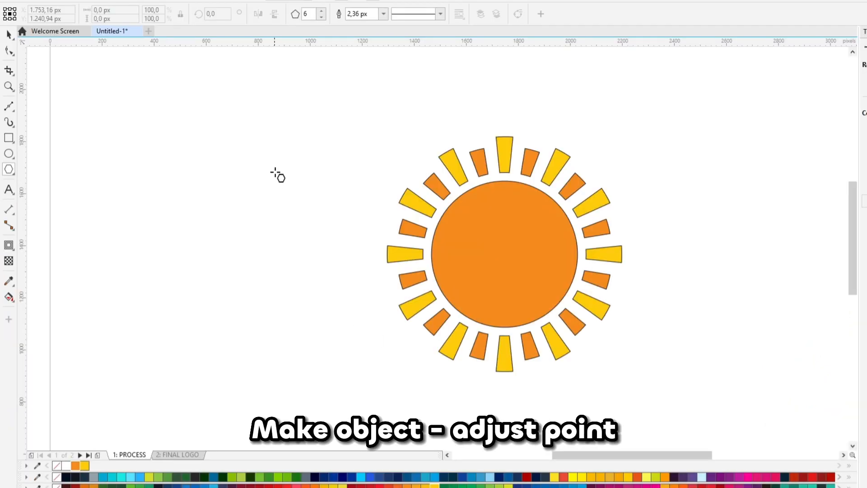
pyautogui.moveTo(526, 283); pyautogui.dragTo(685, 465)
pyautogui.click(321, 17)
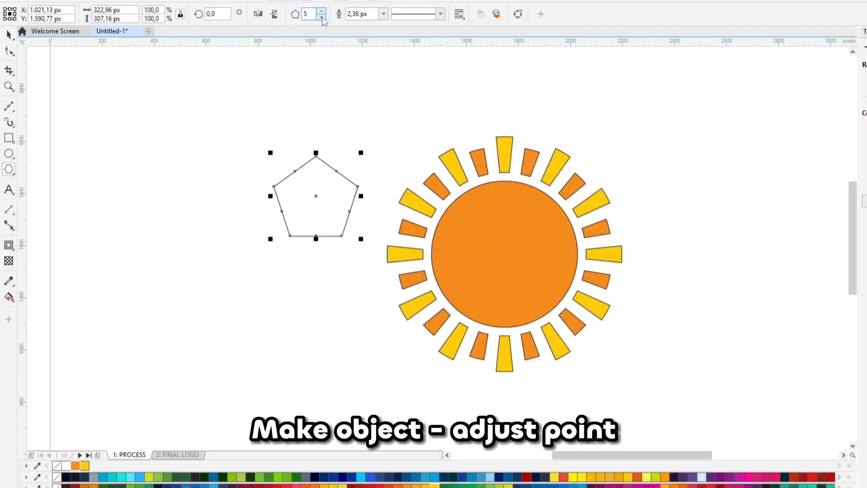
pyautogui.click(322, 17)
pyautogui.click(322, 16)
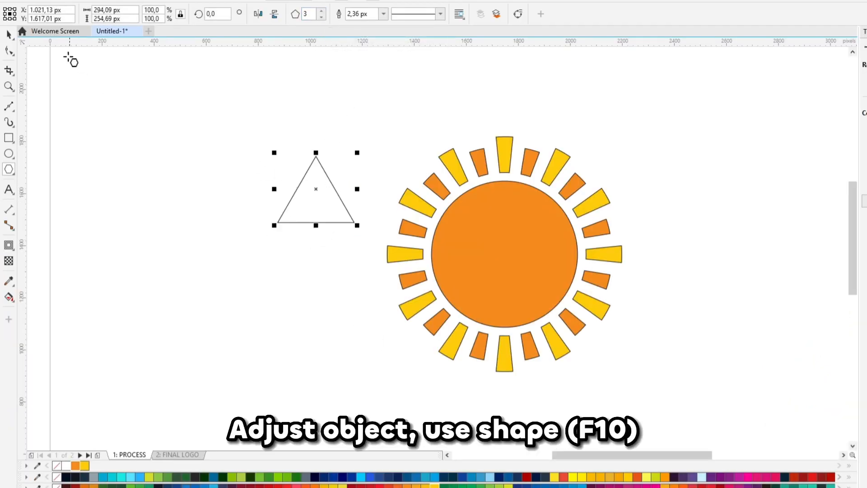
# Convert the triangle to curves and raise the middle node of its base to form a notched arrow.
pyautogui.click(9, 35)
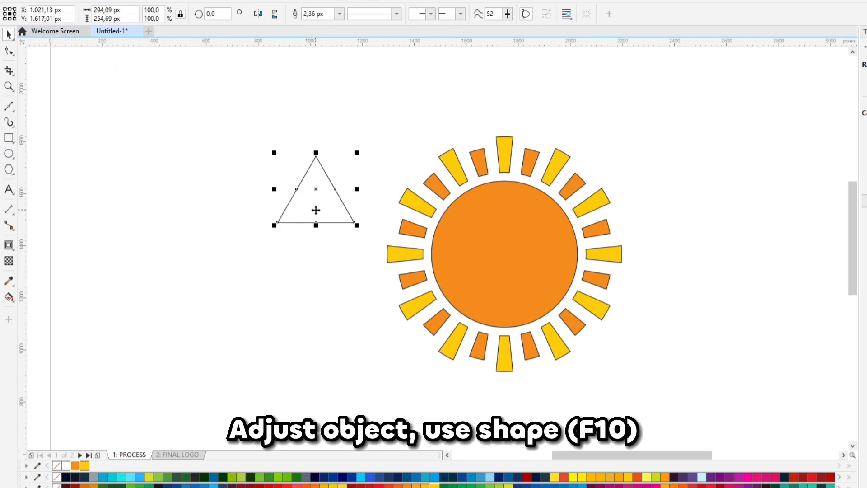
pyautogui.press('F10')
pyautogui.press('Up')
pyautogui.press('Up')
pyautogui.press('Up')
pyautogui.press('Up')
pyautogui.press('Up')
pyautogui.press('Up')
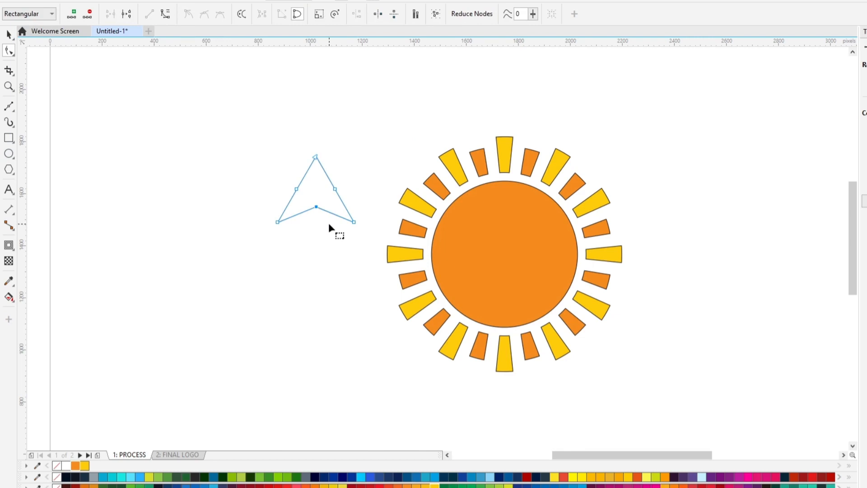
# Move the arrow into the upper part of the orange circle and rotate it to about 309° so it points up and right.
pyautogui.press('space')
pyautogui.moveTo(325, 199); pyautogui.dragTo(519, 243)
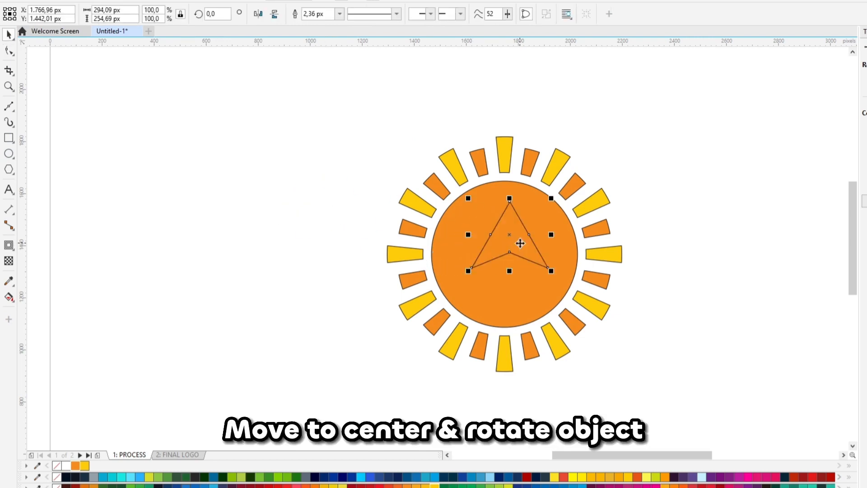
pyautogui.click(522, 243)
pyautogui.moveTo(553, 272); pyautogui.dragTo(501, 297)
pyautogui.moveTo(506, 254); pyautogui.dragTo(556, 204)
pyautogui.click(529, 236)
pyautogui.press('Escape')
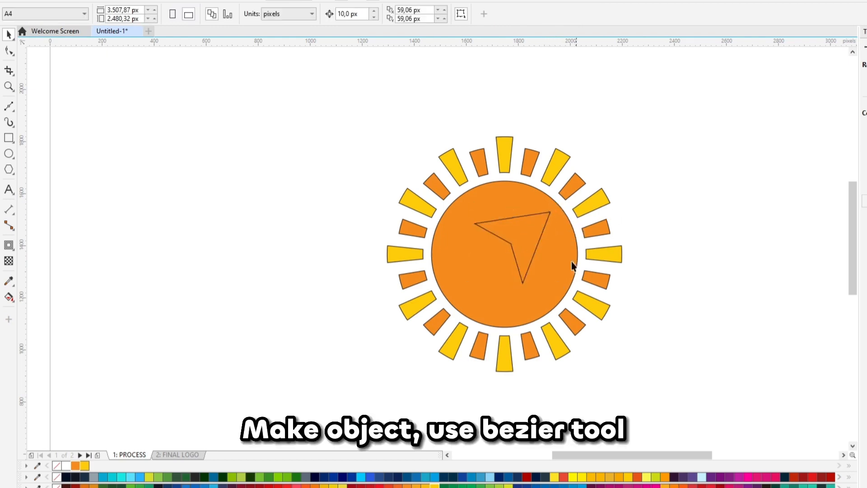
# Draw a closed six-point wave outline with the Bezier tool, from the circle's centre down past its lower edge.
pyautogui.press('F5')
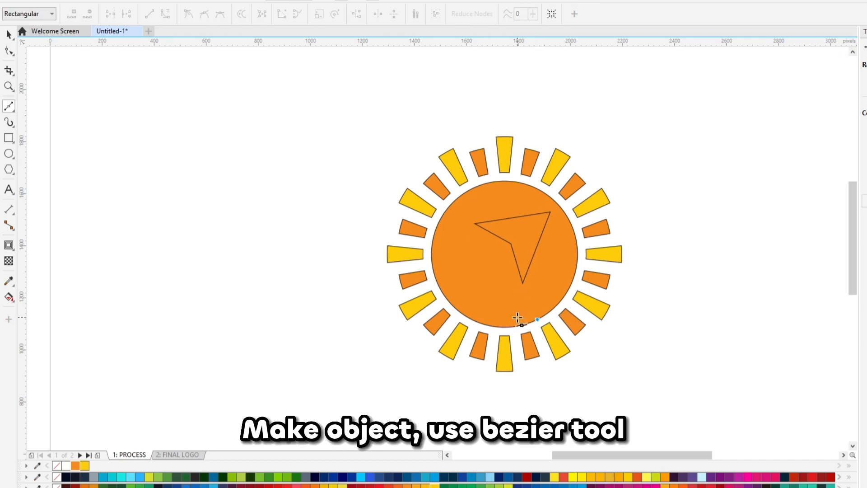
pyautogui.click(490, 289)
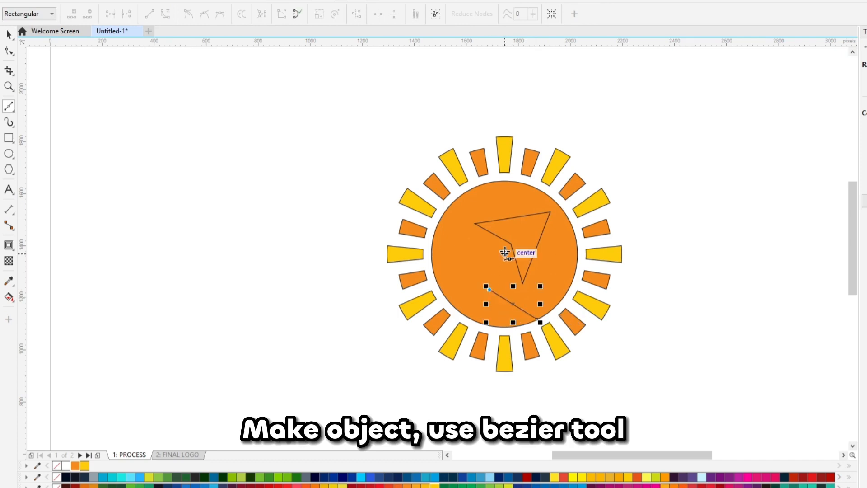
pyautogui.click(505, 253)
pyautogui.click(439, 287)
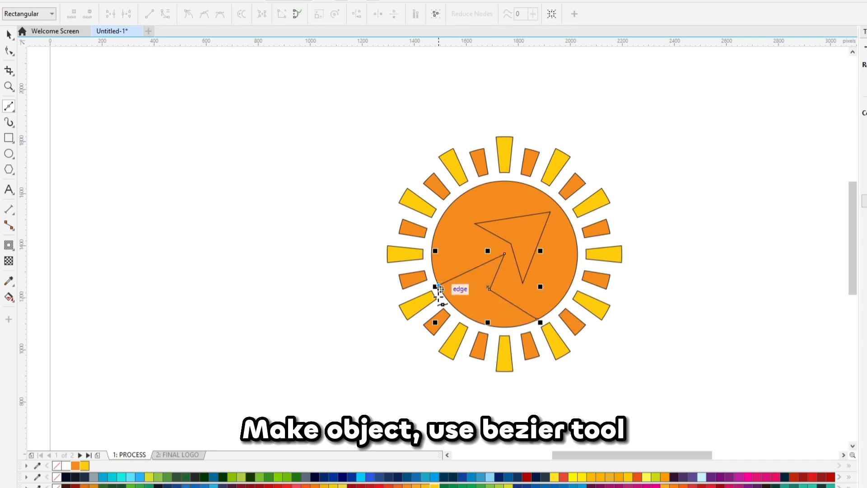
pyautogui.click(438, 329)
pyautogui.click(536, 348)
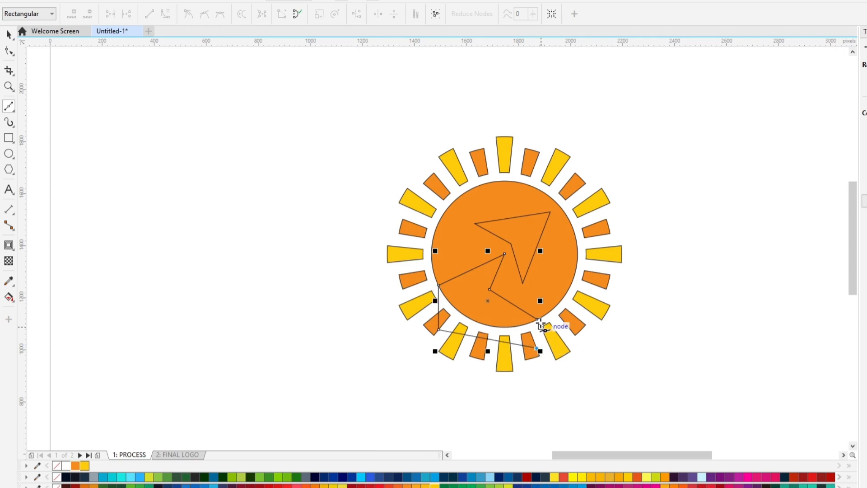
pyautogui.click(541, 324)
# Convert all segments of the wave outline to curves and delete its inner corner node.
pyautogui.press('F10')
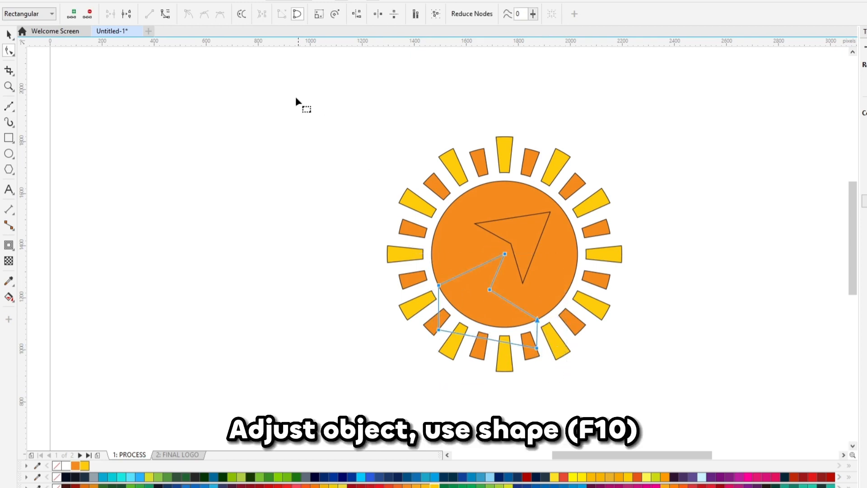
pyautogui.click(170, 15)
pyautogui.press('space')
pyautogui.scroll(1, 503, 296)
pyautogui.press('F10')
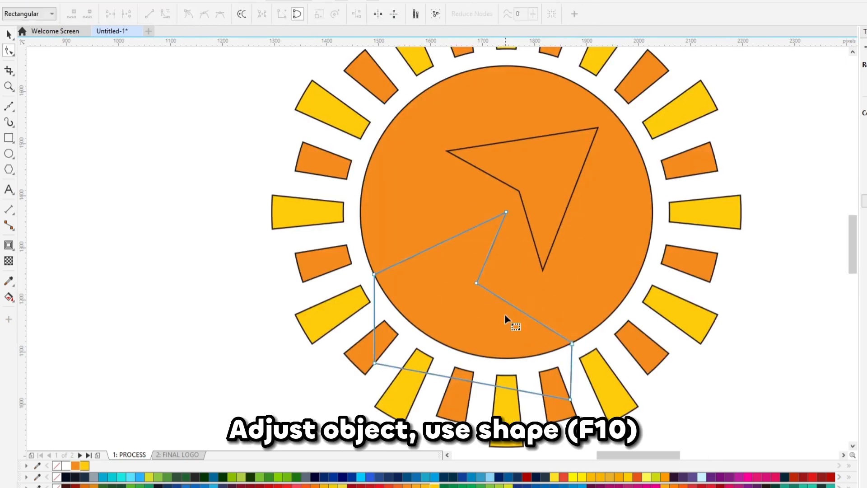
pyautogui.moveTo(497, 310); pyautogui.dragTo(499, 312)
pyautogui.press('Delete')
pyautogui.click(572, 342)
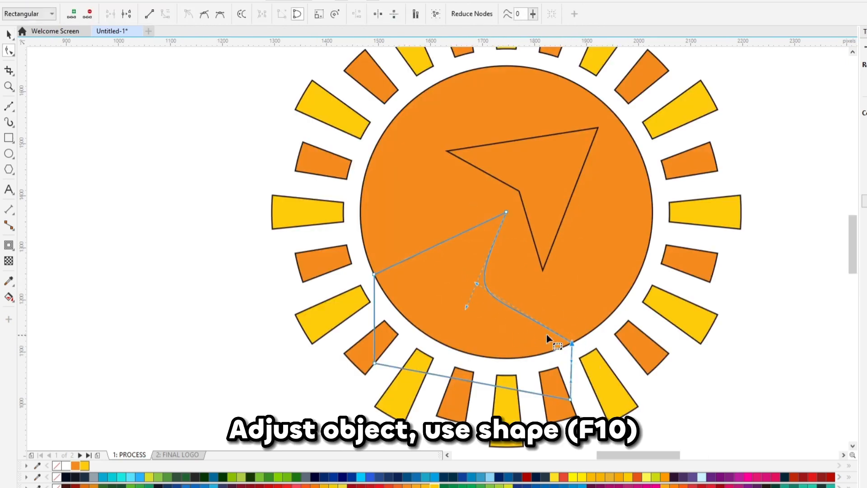
# Bend the wave's two sides into smooth curves and move its left node down along the circle's edge.
pyautogui.moveTo(476, 284); pyautogui.dragTo(525, 351)
pyautogui.moveTo(467, 309); pyautogui.dragTo(444, 308)
pyautogui.moveTo(377, 275); pyautogui.dragTo(399, 310)
pyautogui.moveTo(439, 288); pyautogui.dragTo(404, 244)
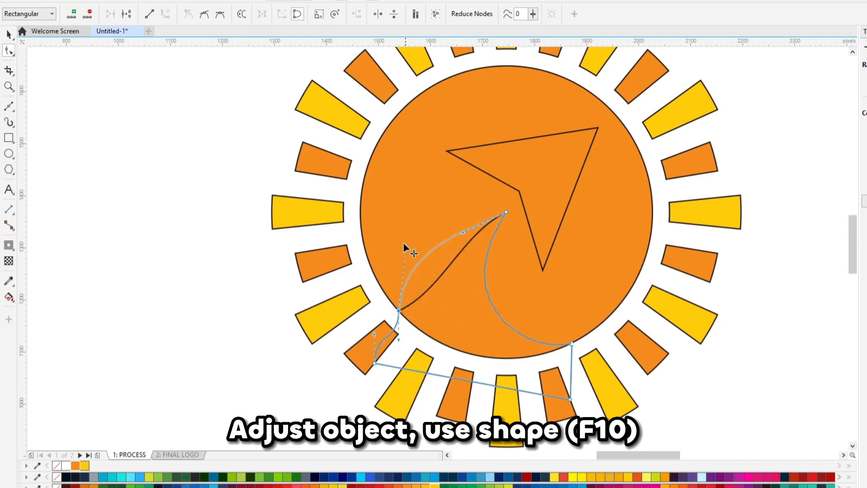
# Raise the wave's crest toward the arrow's notch and refine the curve running to its right end on the circle's edge.
pyautogui.moveTo(463, 229); pyautogui.dragTo(504, 202)
pyautogui.press('space')
pyautogui.press('space')
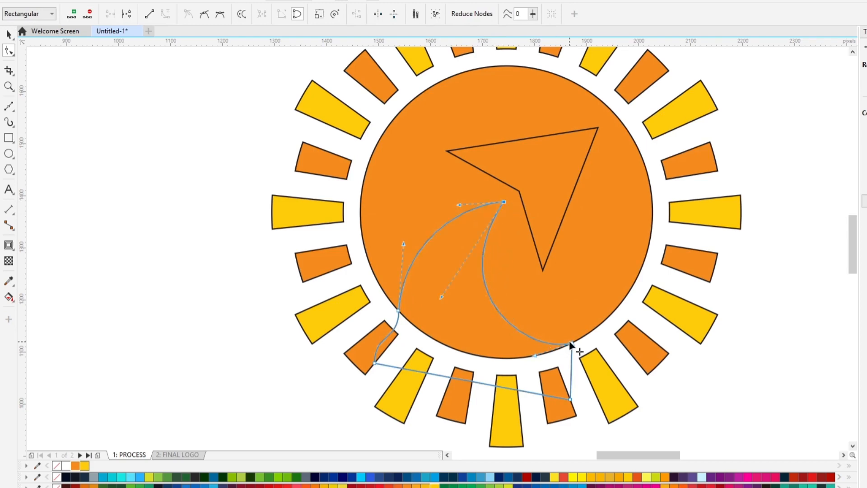
pyautogui.moveTo(570, 342); pyautogui.dragTo(533, 355)
pyautogui.moveTo(442, 297); pyautogui.dragTo(439, 297)
# Weld the wave and the arrow into one object.
pyautogui.press('space')
pyautogui.keyDown('shift'); pyautogui.click(560, 191); pyautogui.keyUp('shift')
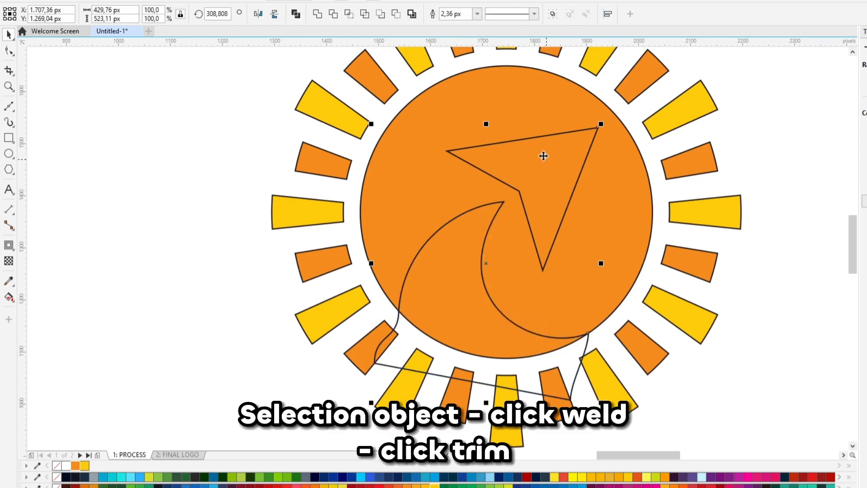
pyautogui.click(317, 13)
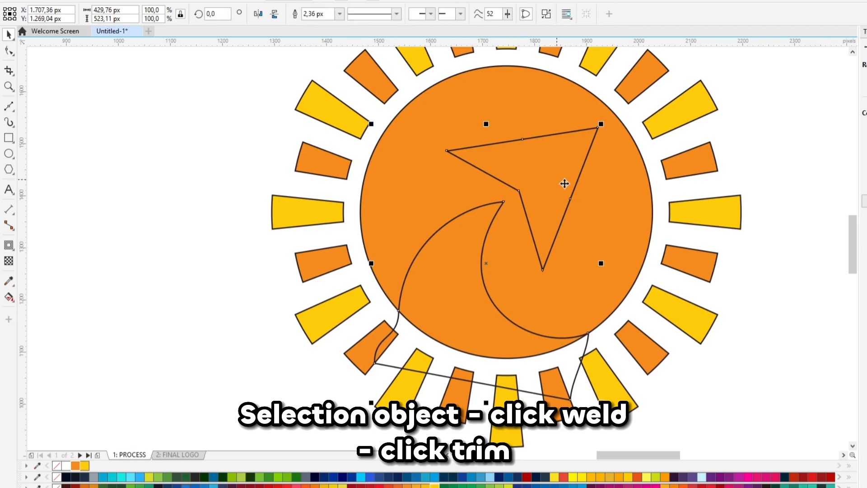
# Trim the orange circle with the welded wave and arrow, and delete the leftover welded shape.
pyautogui.keyDown('shift'); pyautogui.click(619, 217); pyautogui.keyUp('shift')
pyautogui.click(203, 177)
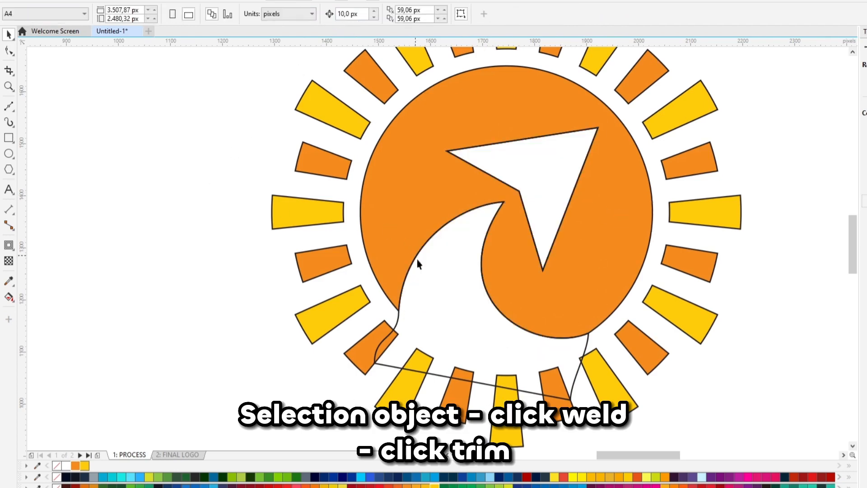
pyautogui.click(443, 302)
pyautogui.press('Delete')
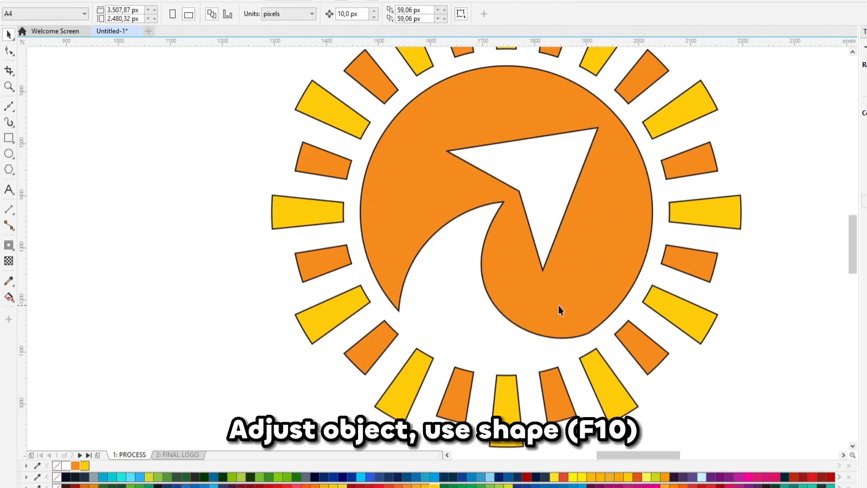
# Reshape the trimmed circle's lower-right outline with the Shape tool, where the wave's end meets the edge.
pyautogui.press('F10')
pyautogui.click(586, 318)
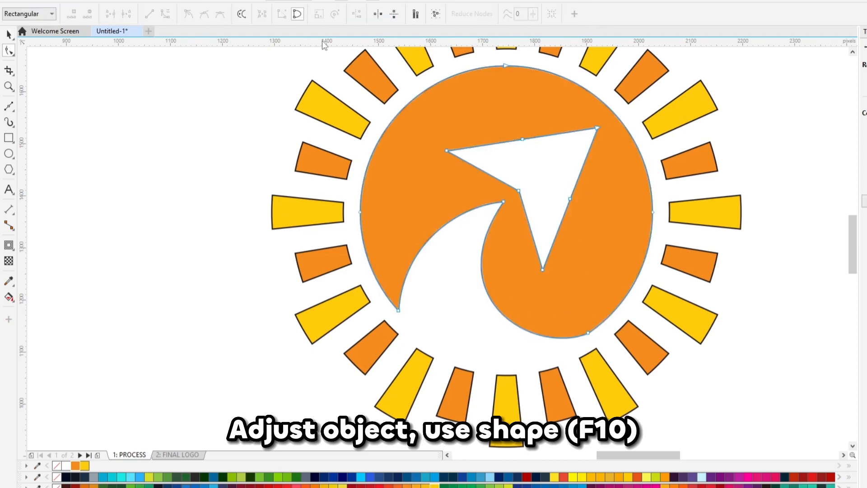
pyautogui.hotkey('ctrl', 'a')
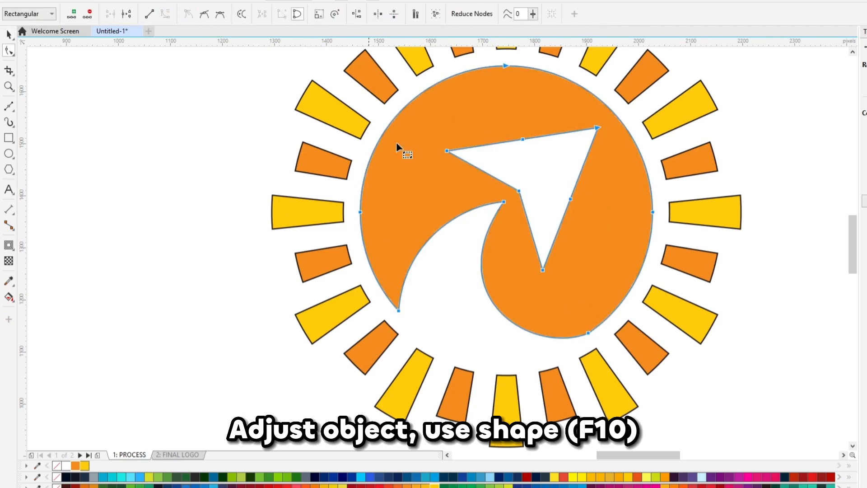
pyautogui.press('space')
pyautogui.click(583, 319)
pyautogui.press('F10')
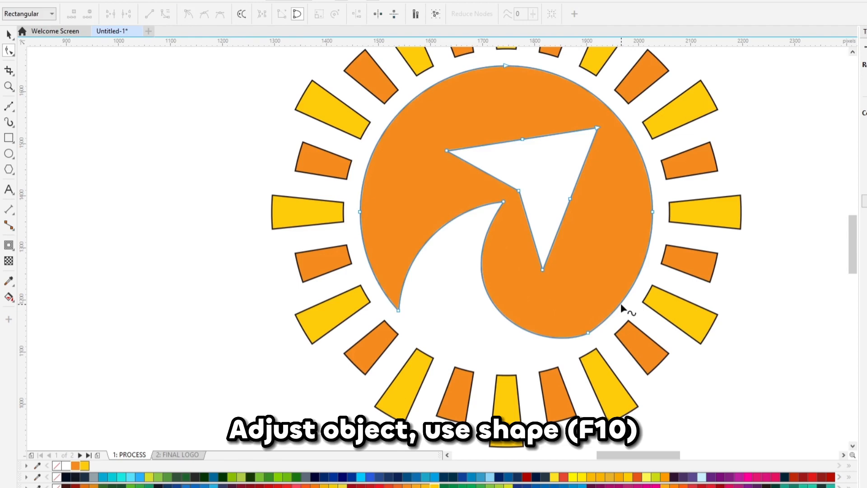
pyautogui.click(621, 305)
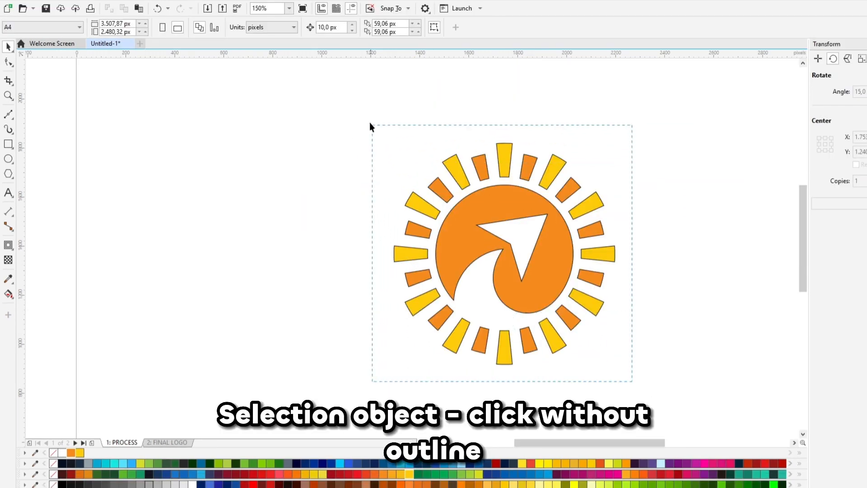
# Remove the outlines from the whole sun, including all rays and the trimmed circle.
pyautogui.moveTo(370, 123); pyautogui.dragTo(370, 124)
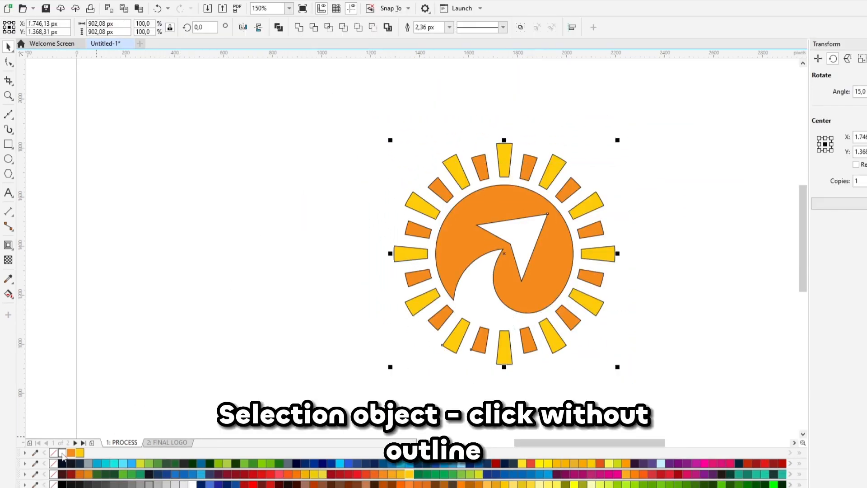
pyautogui.rightClick(54, 454)
pyautogui.click(193, 338)
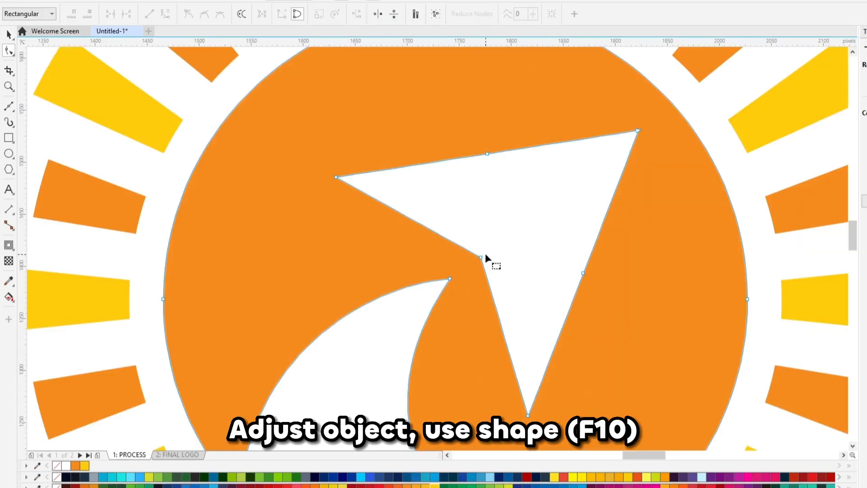
# Move the arrow cutout's notch node farther into the arrow and turn the adjoining edge into a straight line.
pyautogui.moveTo(485, 253); pyautogui.dragTo(496, 243)
pyautogui.click(149, 14)
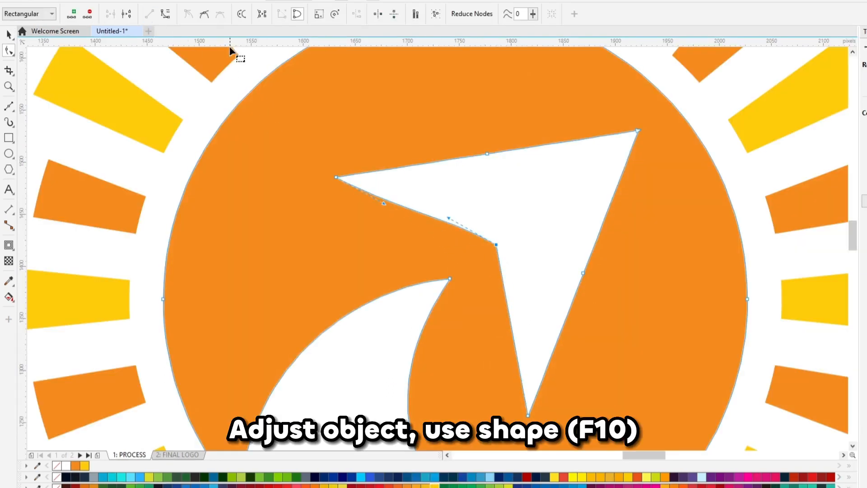
pyautogui.click(150, 14)
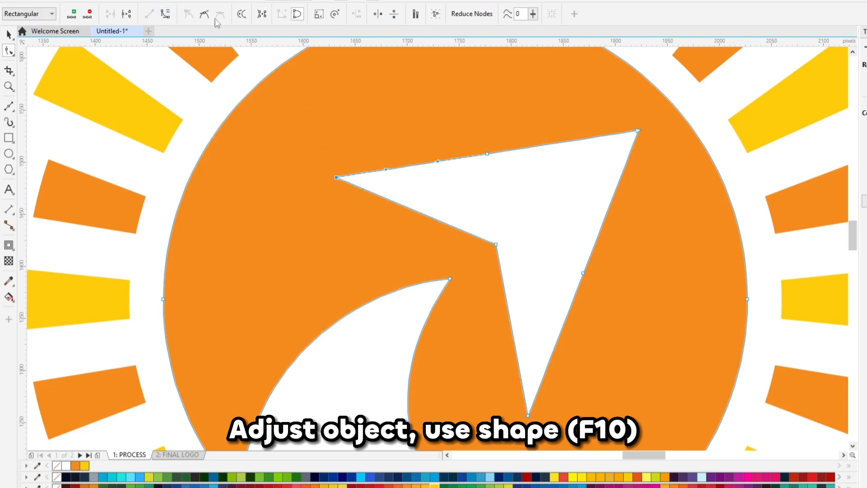
# Delete the intermediate nodes on the arrow cutout's upper edge and right-hand edge with the Shape tool.
pyautogui.scroll(-2, 495, 188)
pyautogui.press('space')
pyautogui.click(659, 230)
pyautogui.scroll(1, 618, 244)
pyautogui.click(618, 244)
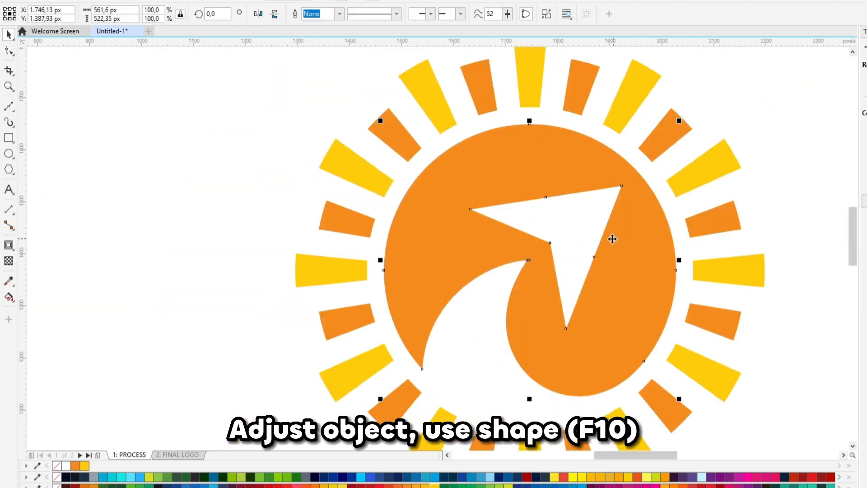
pyautogui.press('F10')
pyautogui.moveTo(543, 192); pyautogui.dragTo(553, 206)
pyautogui.press('Delete')
pyautogui.moveTo(586, 243); pyautogui.dragTo(603, 266)
pyautogui.press('Delete')
# Move the arrow cutout's tip node slightly inward and turn both adjoining edges into straight lines.
pyautogui.moveTo(621, 190); pyautogui.dragTo(615, 192)
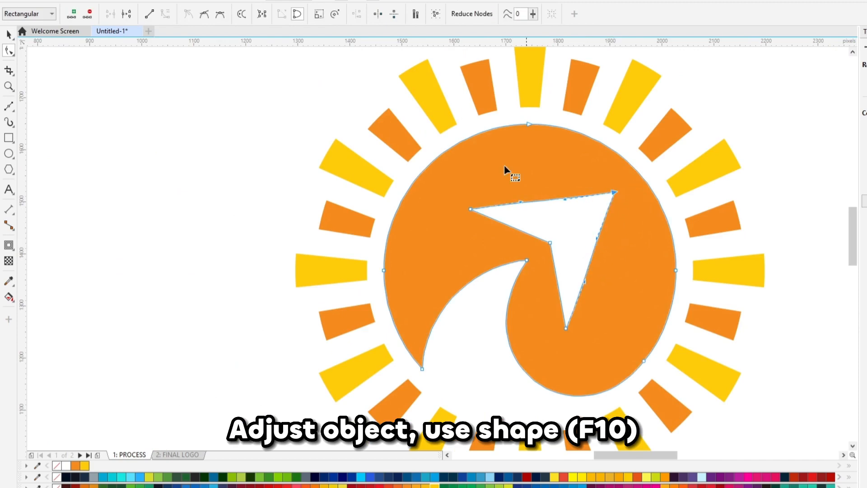
pyautogui.click(149, 14)
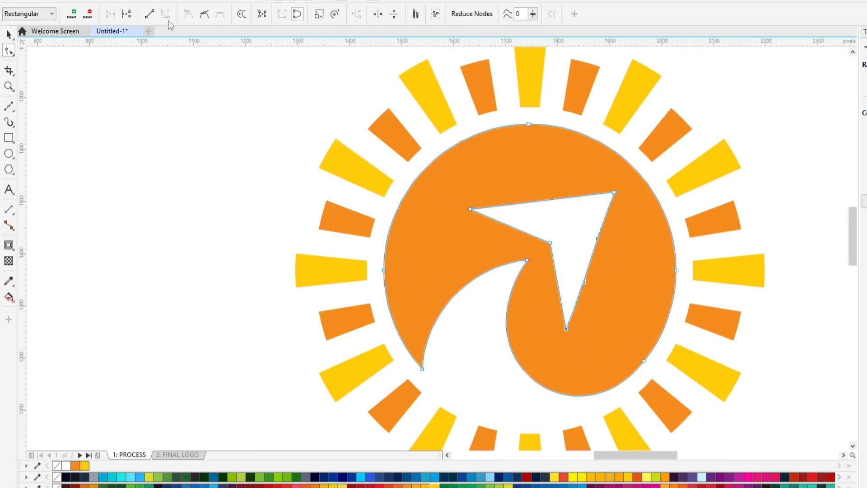
pyautogui.click(150, 14)
pyautogui.click(153, 170)
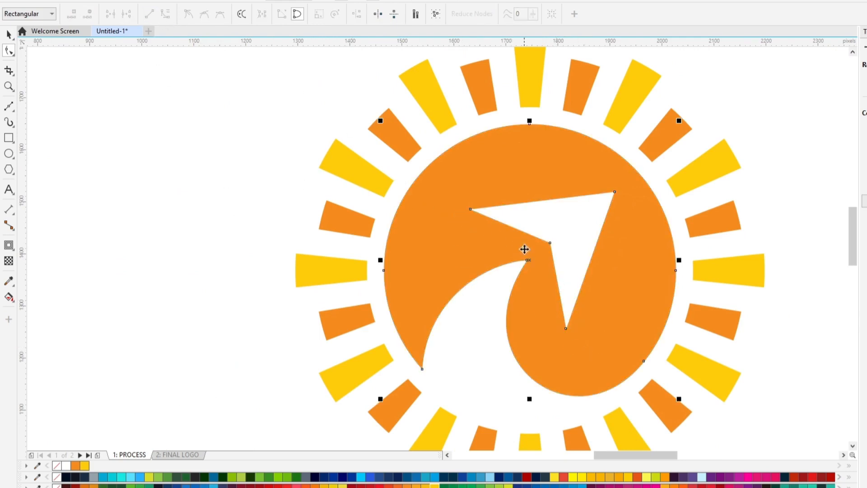
# Move the wave's tip node closer to the arrow's notch and smooth the wave's upper curve with its control handles.
pyautogui.scroll(2, 526, 263)
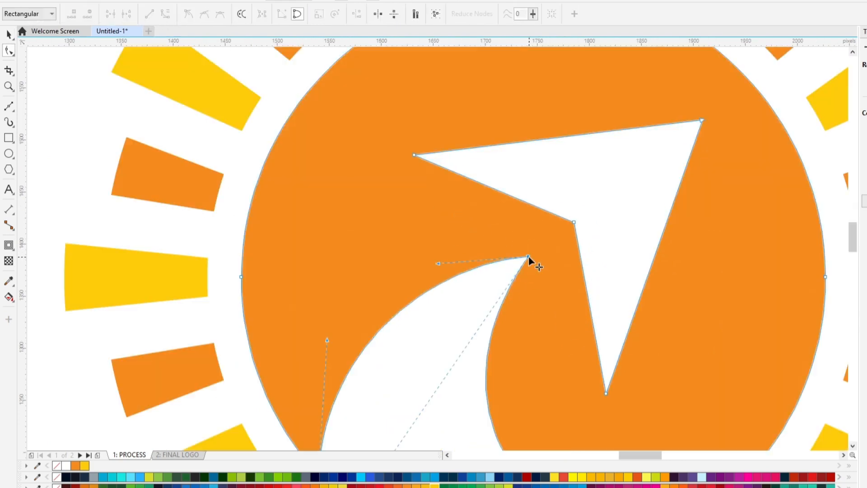
pyautogui.moveTo(529, 255); pyautogui.dragTo(539, 248)
pyautogui.scroll(-2, 516, 238)
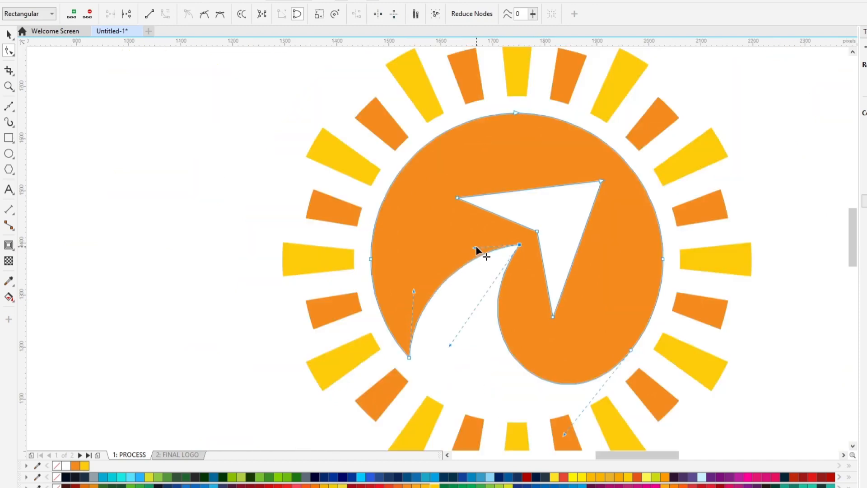
pyautogui.moveTo(475, 255); pyautogui.dragTo(476, 259)
pyautogui.moveTo(416, 292); pyautogui.dragTo(421, 291)
pyautogui.press('space')
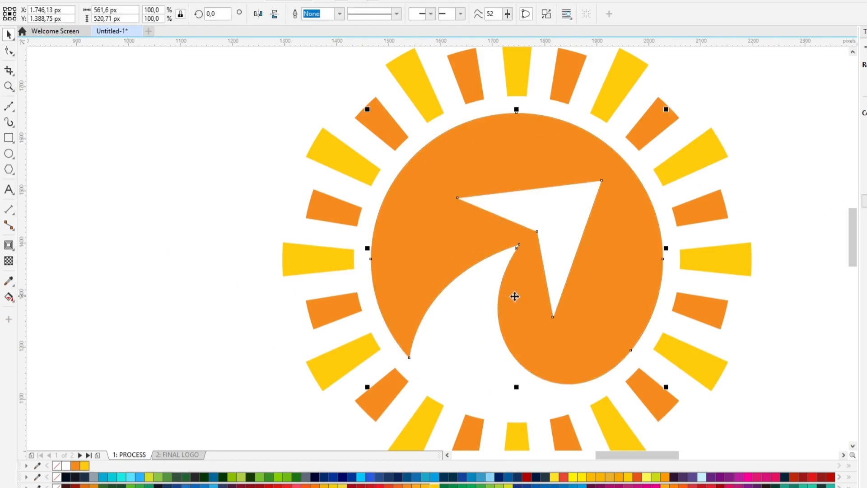
pyautogui.scroll(-1, 574, 292)
pyautogui.click(682, 310)
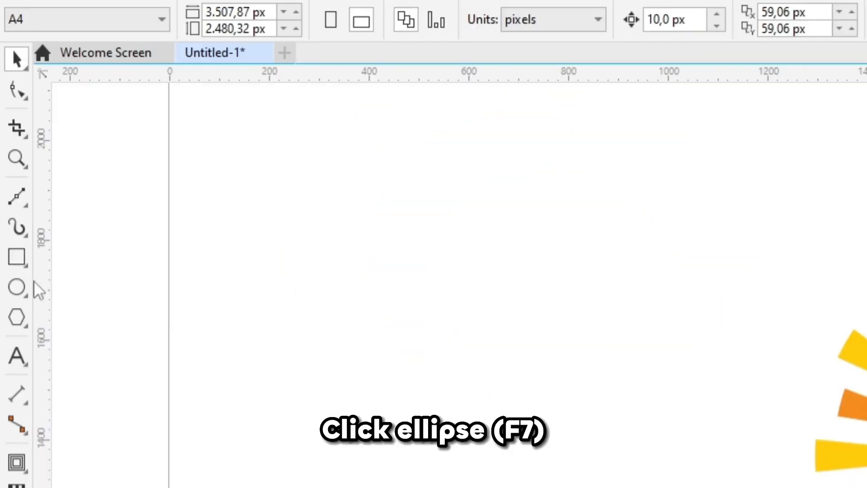
# Draw a circle about 398 px wide over the sun's right half, with its left edge passing through the wave's tip.
pyautogui.click(18, 288)
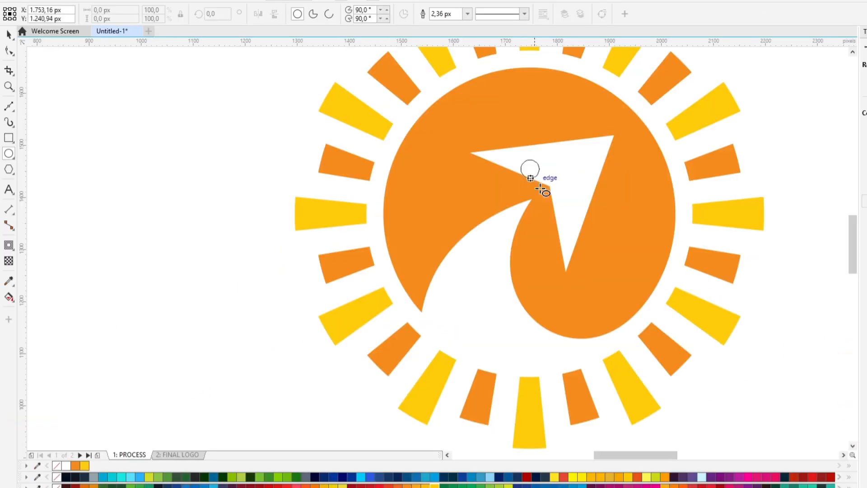
pyautogui.moveTo(519, 158); pyautogui.dragTo(714, 353)
pyautogui.press('space')
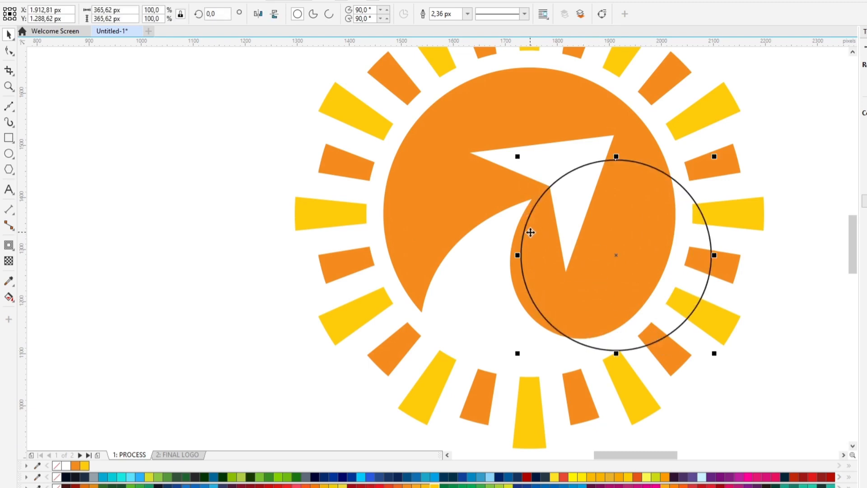
pyautogui.moveTo(523, 233); pyautogui.dragTo(531, 200)
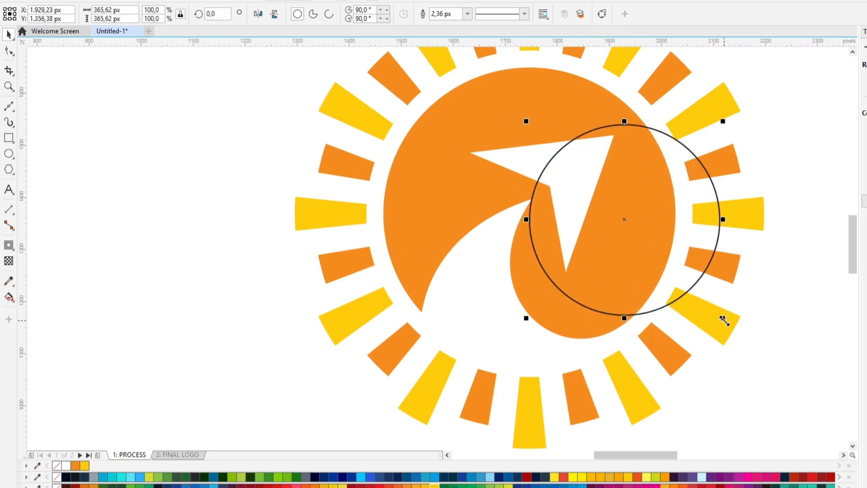
pyautogui.moveTo(724, 321); pyautogui.dragTo(741, 338)
pyautogui.moveTo(532, 202); pyautogui.dragTo(531, 200)
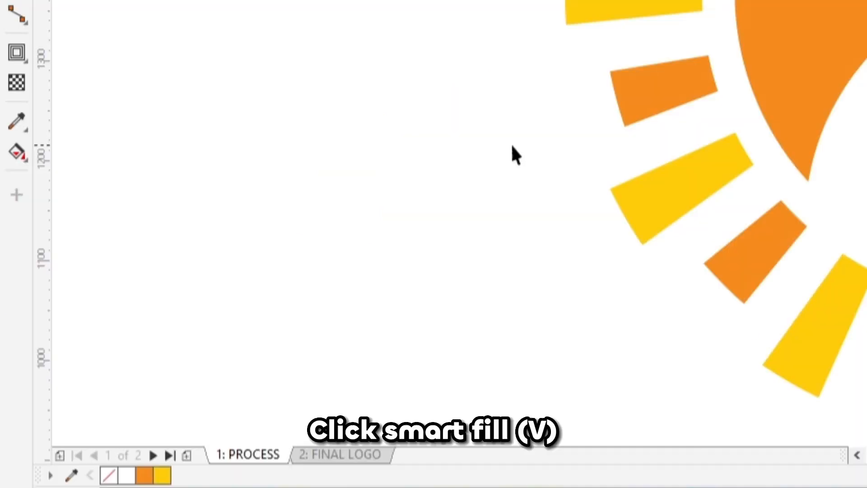
# Create a crescent with Smart Fill between the wave's inner edge and the new circle, and move the circle away from the sun.
pyautogui.click(20, 138)
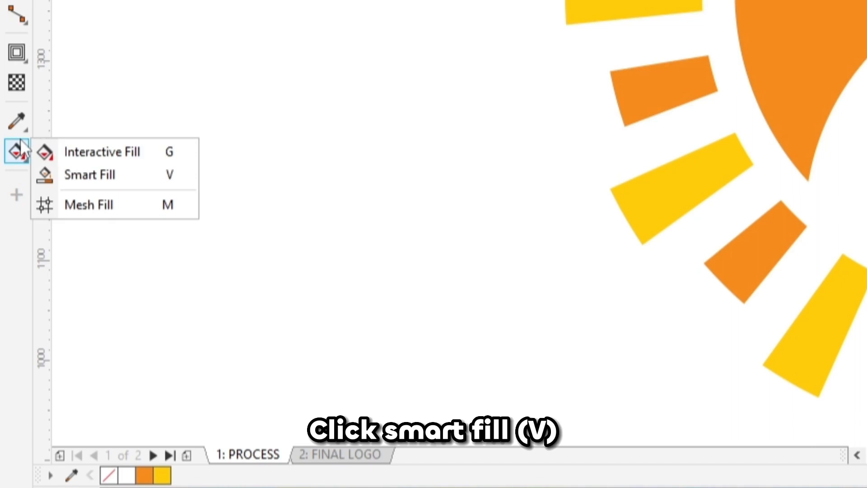
pyautogui.click(86, 175)
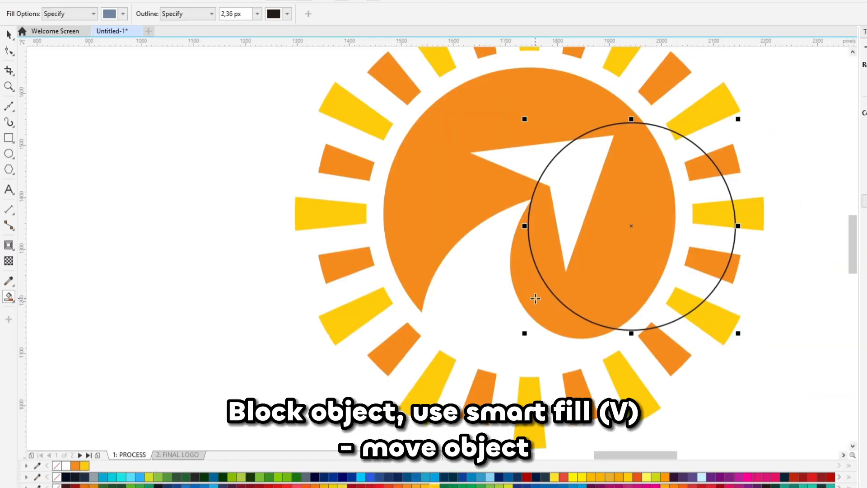
pyautogui.click(555, 302)
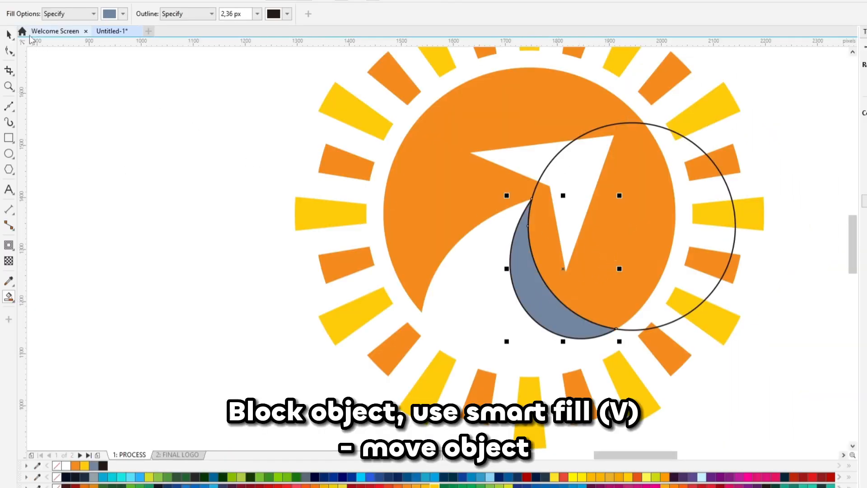
pyautogui.click(8, 35)
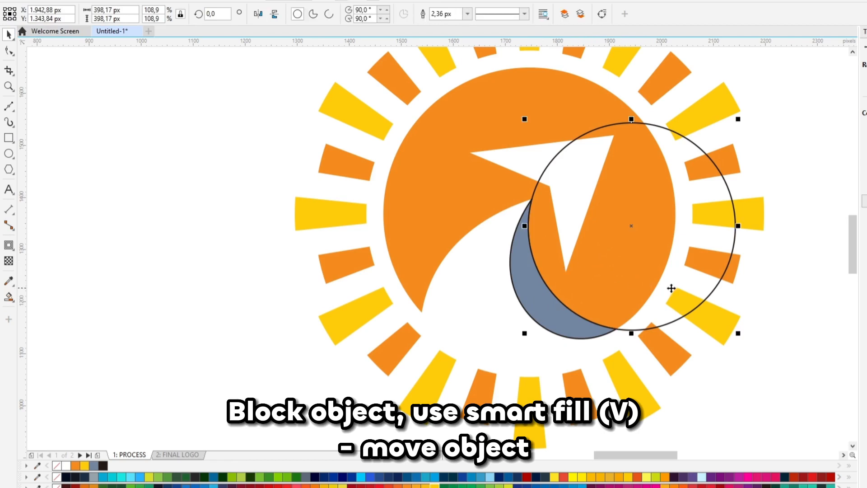
pyautogui.moveTo(670, 286); pyautogui.dragTo(255, 286)
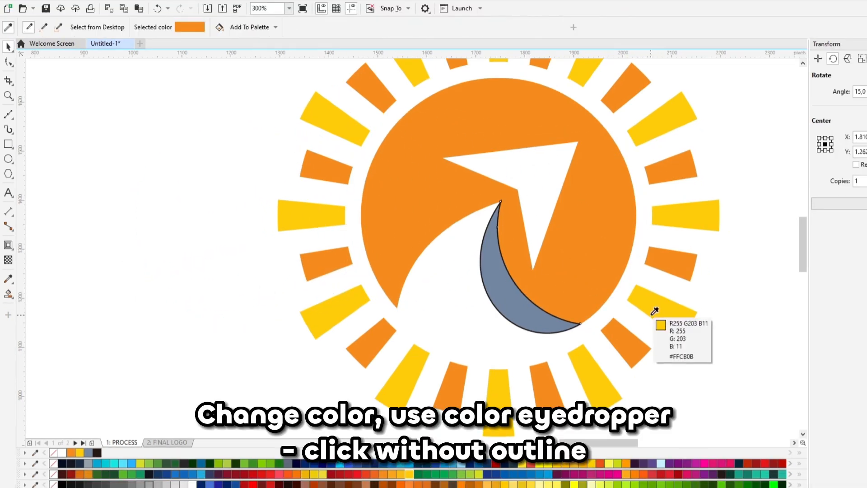
# Fill the crescent with the yellow #FFCB0B sampled from a sun ray and remove its outline.
pyautogui.click(660, 311)
pyautogui.click(540, 315)
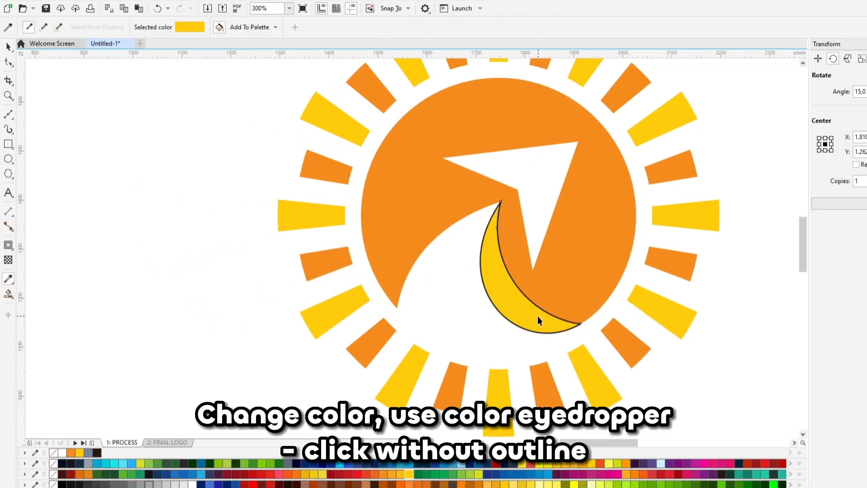
pyautogui.press('space')
pyautogui.rightClick(56, 454)
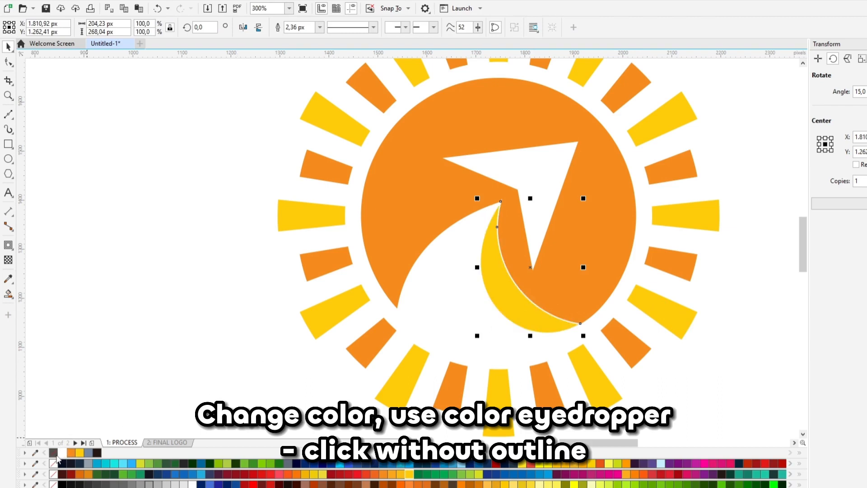
pyautogui.click(378, 307)
pyautogui.scroll(-2, 600, 251)
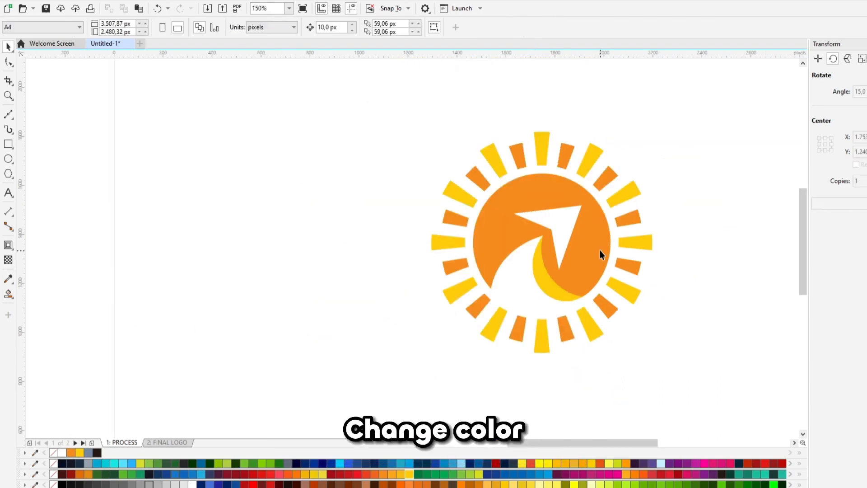
# Apply a linear gradient to the trimmed circle, from yellow at its top edge to red-orange at the wave's lower-left point.
pyautogui.click(601, 252)
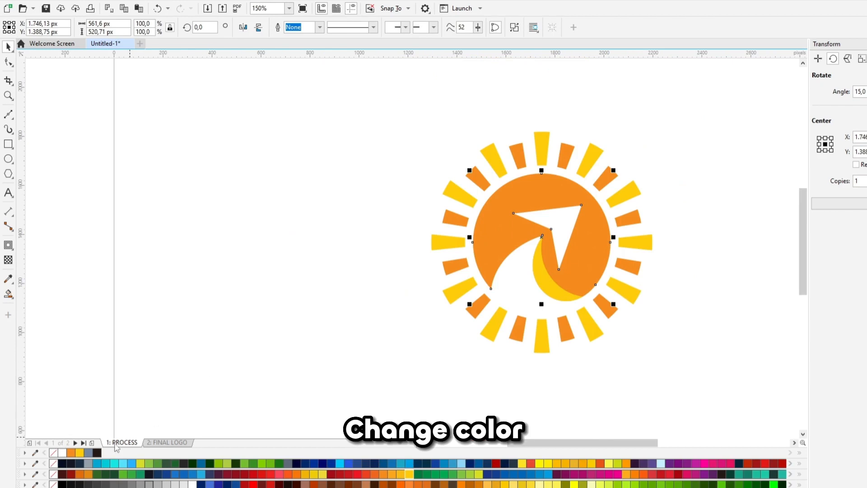
pyautogui.click(79, 452)
pyautogui.press('g')
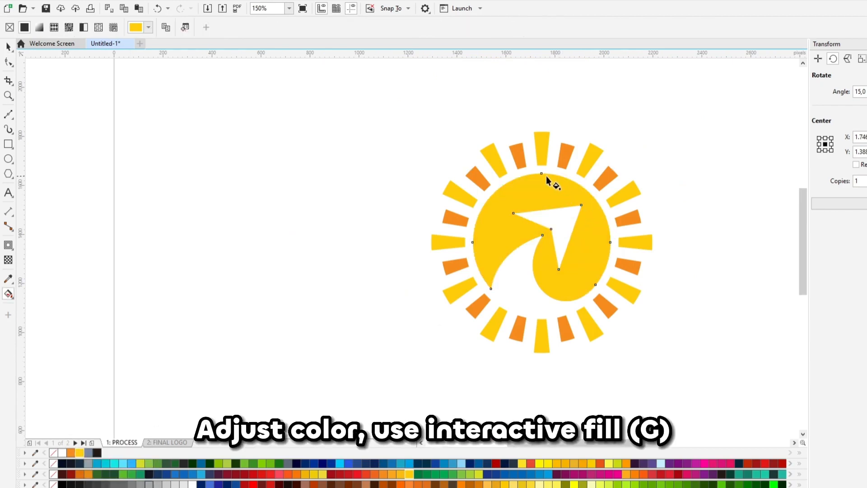
pyautogui.moveTo(541, 172); pyautogui.dragTo(491, 289)
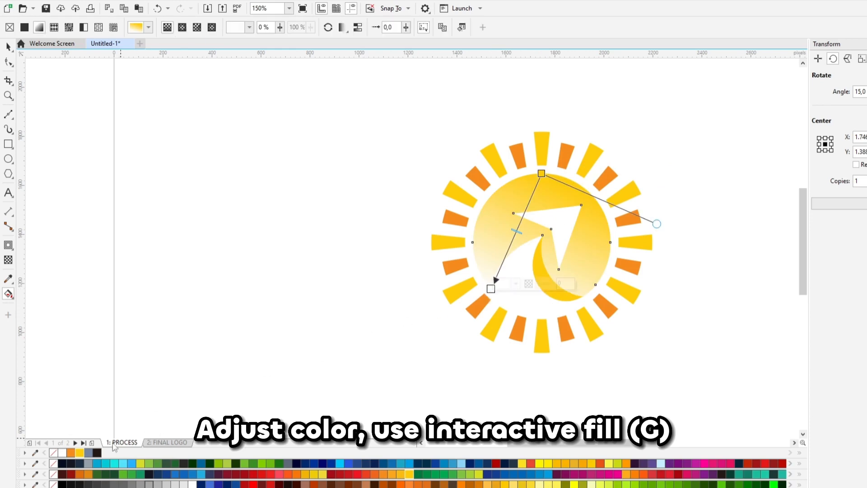
pyautogui.click(289, 474)
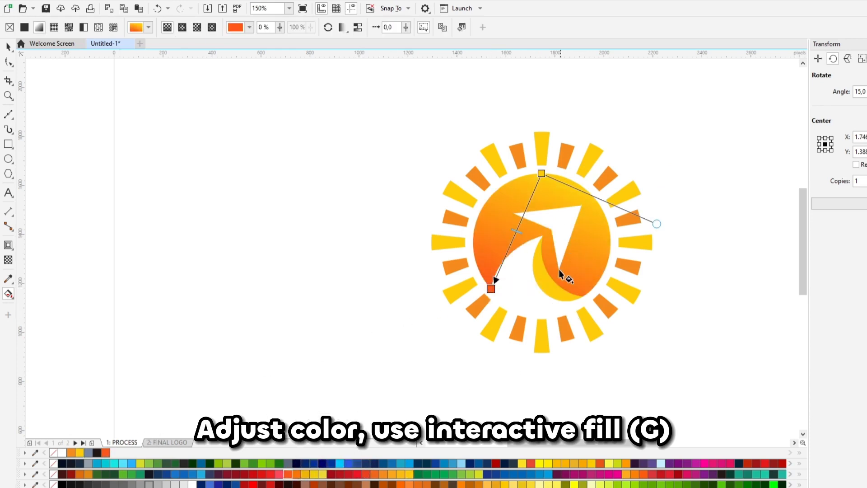
# Fill the crescent with the same red-orange as the end of the circle's gradient.
pyautogui.click(546, 280)
pyautogui.press('space')
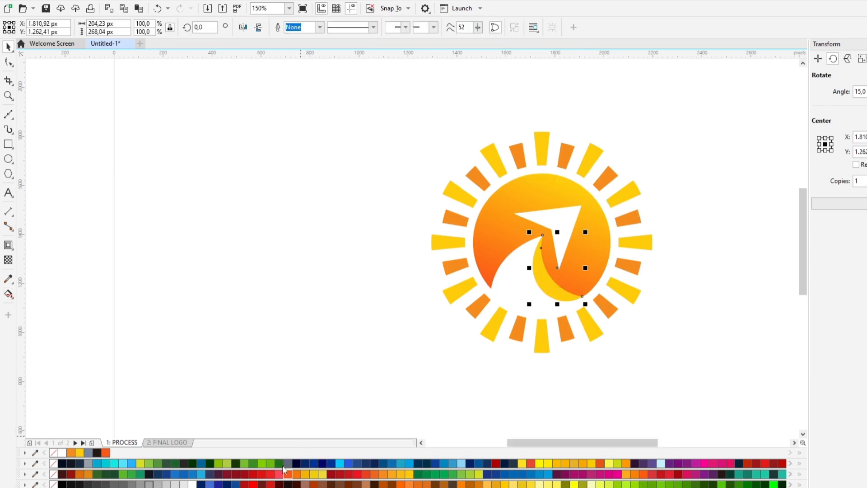
pyautogui.click(287, 475)
pyautogui.click(656, 345)
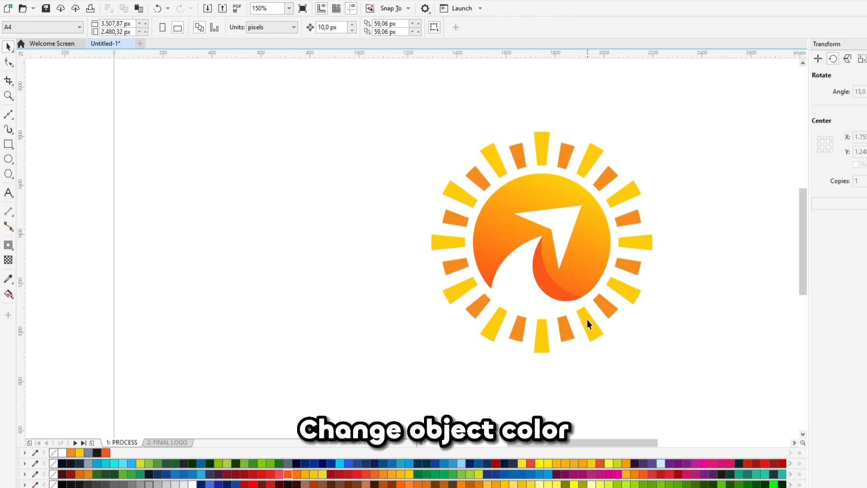
# Recolor the long sun rays with a palette yellow and the short rays with a deeper orange.
pyautogui.click(542, 348)
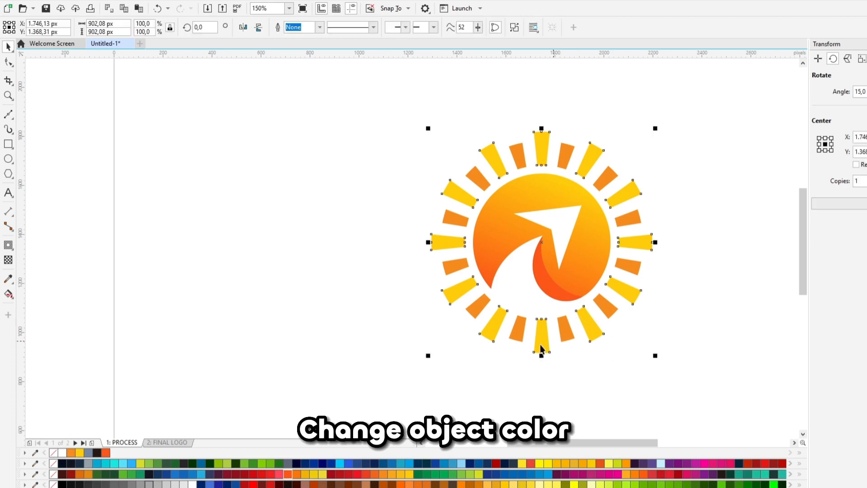
pyautogui.click(314, 475)
pyautogui.click(562, 332)
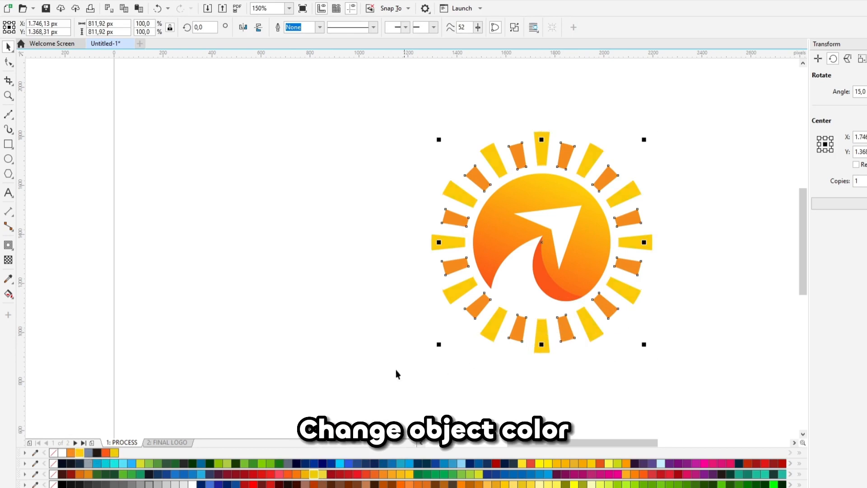
pyautogui.click(297, 473)
pyautogui.click(561, 386)
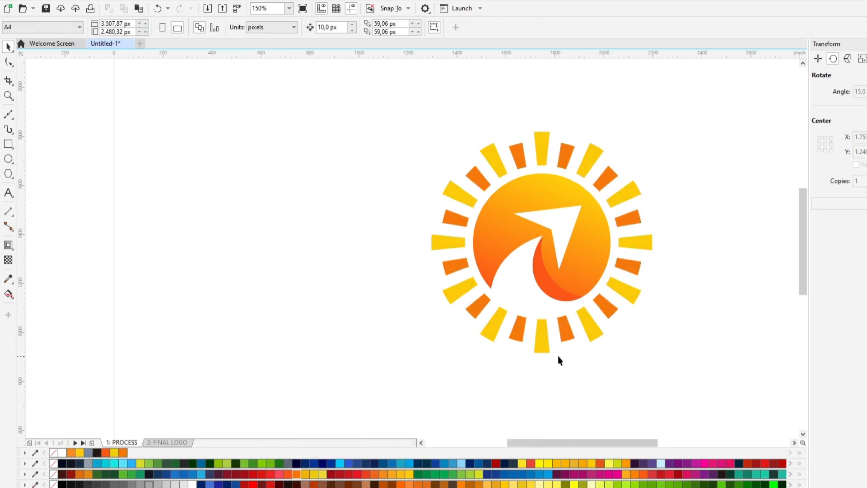
# Recolor the short sun rays with the crescent's red-orange.
pyautogui.click(563, 330)
pyautogui.click(105, 453)
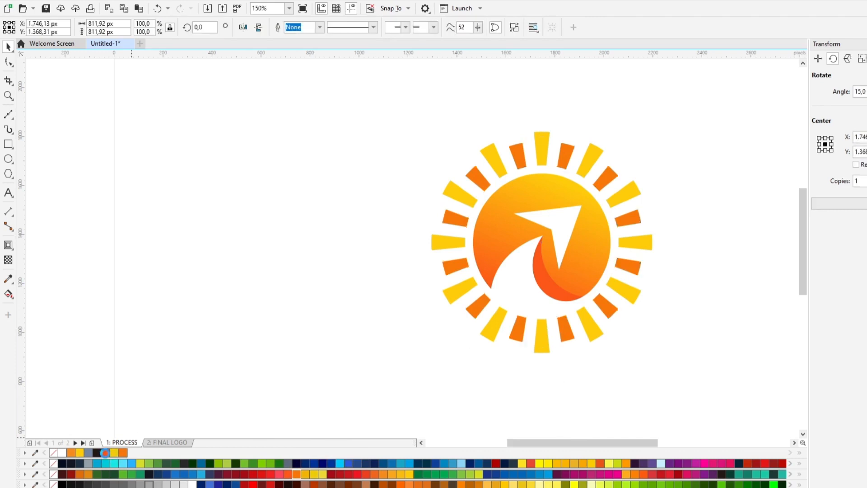
pyautogui.click(566, 363)
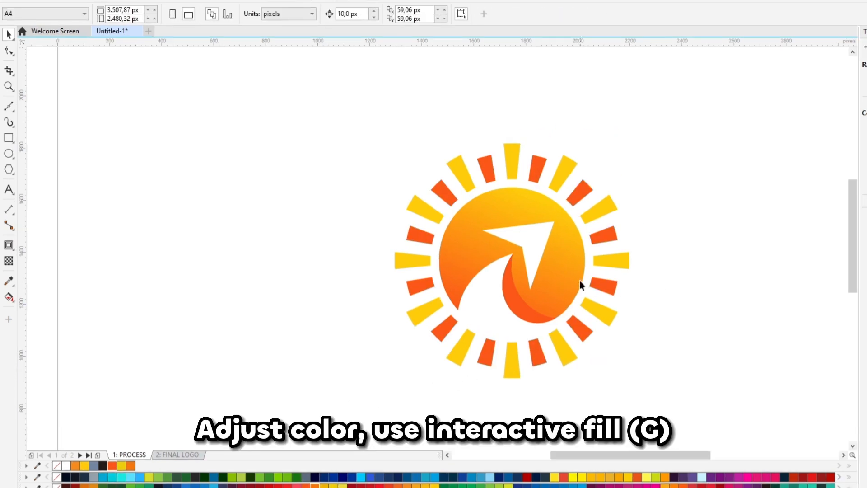
# Move the yellow start of the circle's gradient to the upper right, just outside the circle, with Interactive Fill.
pyautogui.click(605, 262)
pyautogui.press('g')
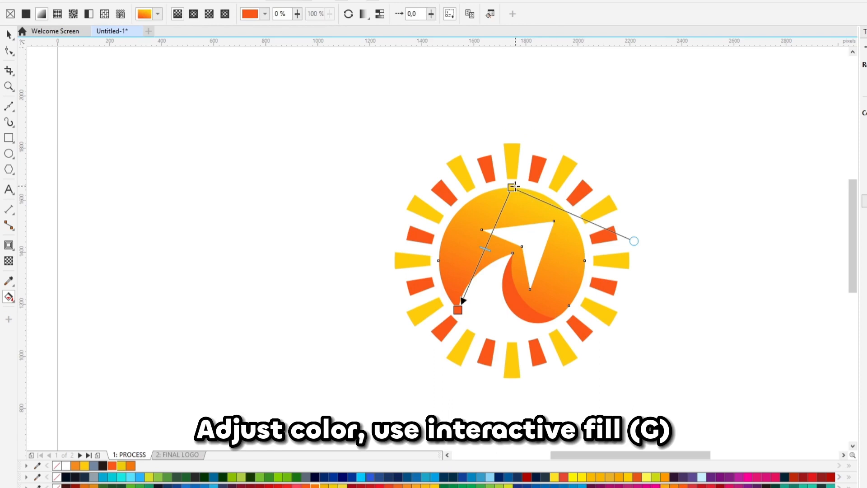
pyautogui.moveTo(515, 186); pyautogui.dragTo(539, 188)
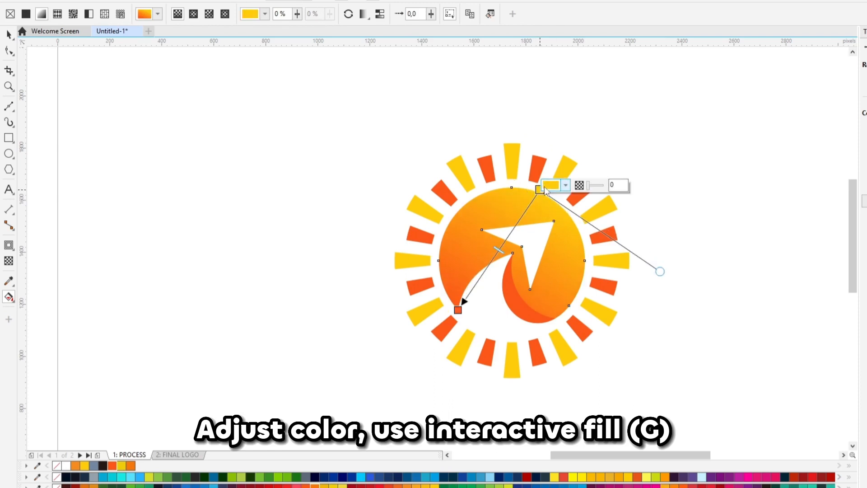
pyautogui.press('space')
pyautogui.click(613, 169)
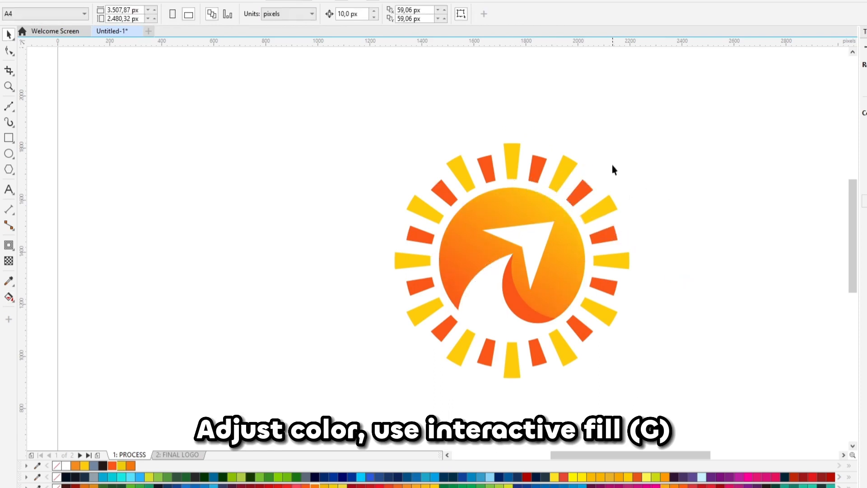
pyautogui.press('g')
pyautogui.click(542, 205)
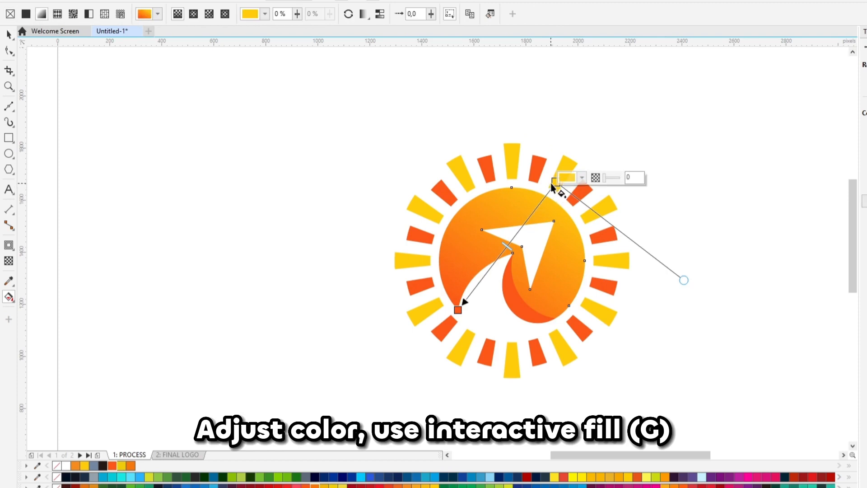
# Shift the yellow start of the circle's gradient slightly inward at the circle's upper right and finish the Interactive Fill adjustment.
pyautogui.moveTo(554, 185); pyautogui.dragTo(549, 188)
pyautogui.press('space')
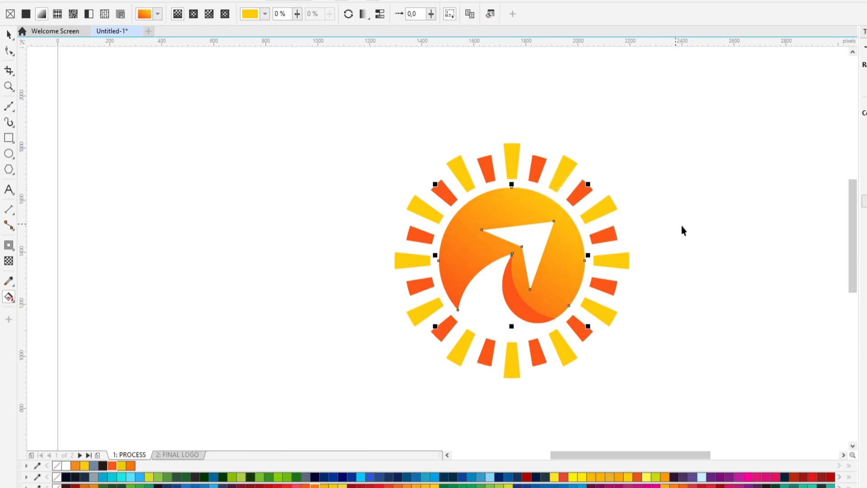
pyautogui.click(681, 233)
# Shrink the whole sun to about 438 px wide in the upper middle of the page and ungroup all its parts.
pyautogui.scroll(-1, 649, 258)
pyautogui.moveTo(675, 345); pyautogui.dragTo(480, 176)
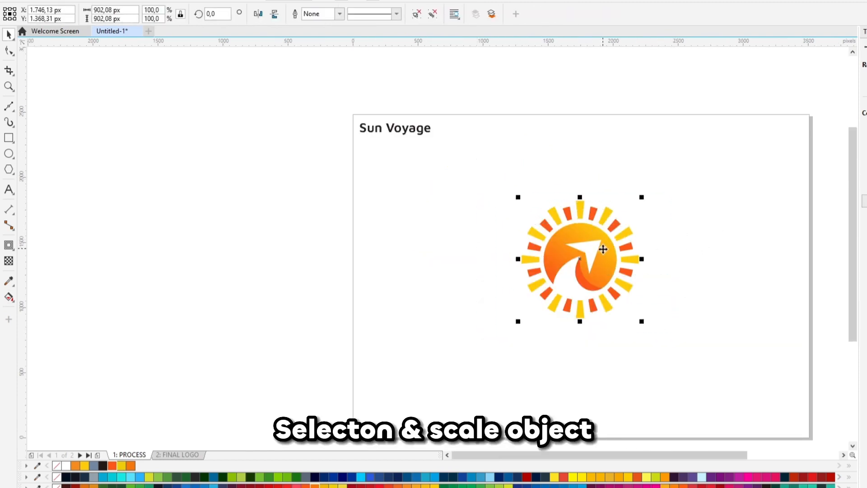
pyautogui.moveTo(603, 248); pyautogui.dragTo(620, 233)
pyautogui.moveTo(648, 276); pyautogui.dragTo(617, 247)
pyautogui.scroll(1, 601, 219)
pyautogui.moveTo(601, 218); pyautogui.dragTo(592, 189)
pyautogui.scroll(1, 591, 183)
pyautogui.rightClick(595, 171)
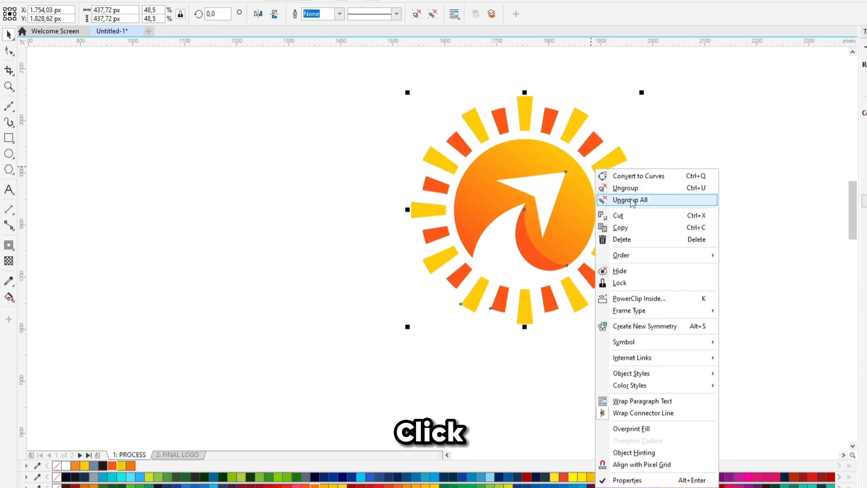
pyautogui.click(630, 199)
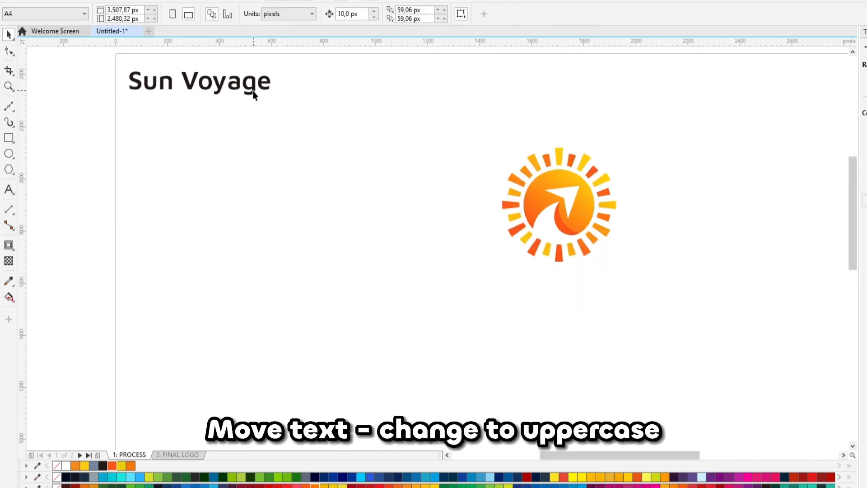
# Move the Sun Voyage text below the sun and change it to uppercase.
pyautogui.moveTo(253, 94); pyautogui.dragTo(625, 309)
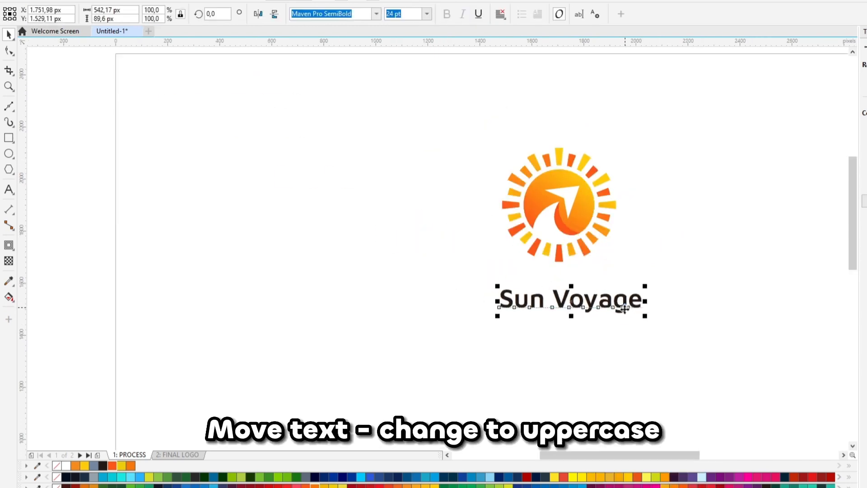
pyautogui.doubleClick(582, 307)
pyautogui.click(552, 301)
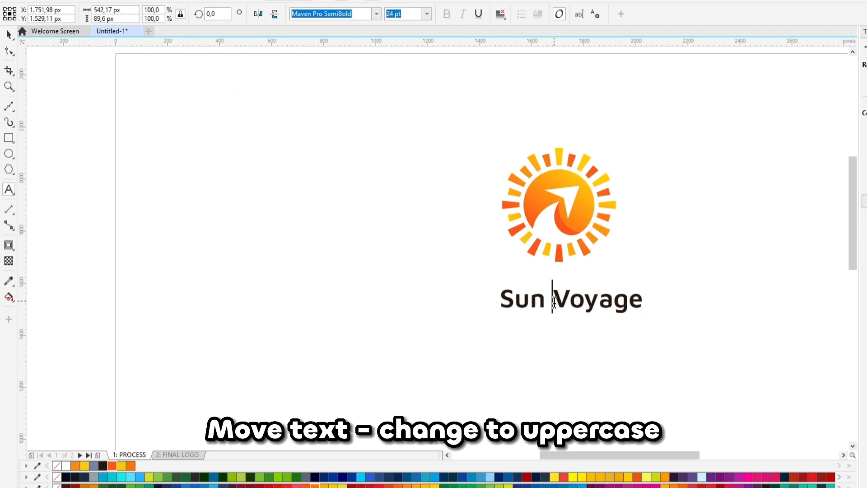
pyautogui.hotkey('ctrl', 'a')
pyautogui.rightClick(570, 301)
pyautogui.moveTo(645, 342)
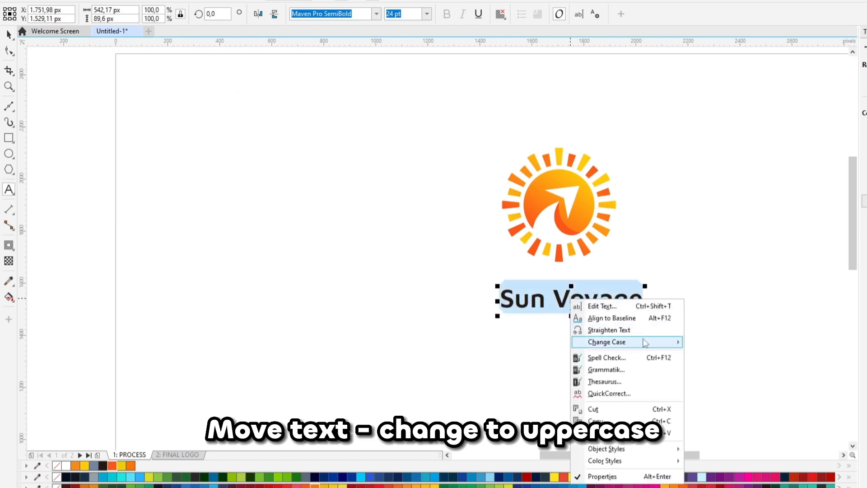
pyautogui.click(720, 367)
# Cut VOYAGE out of the text line and paste it as separate text below SUN.
pyautogui.click(608, 301)
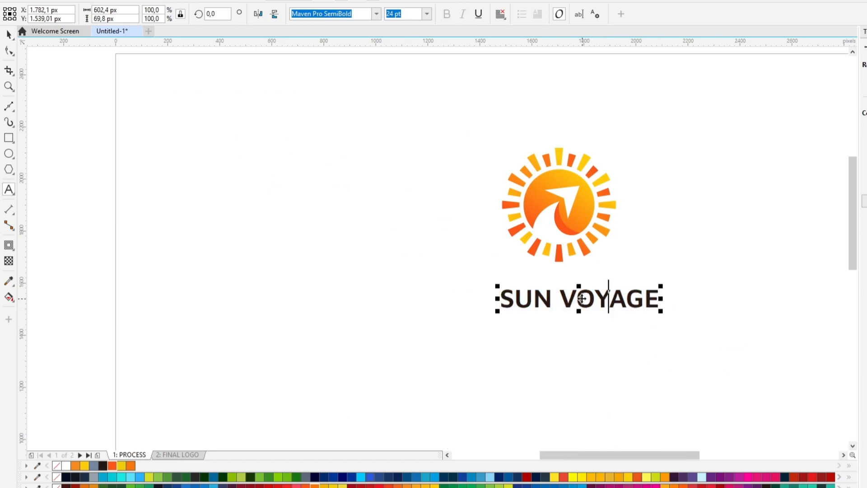
pyautogui.moveTo(566, 298); pyautogui.dragTo(684, 301)
pyautogui.press('Delete')
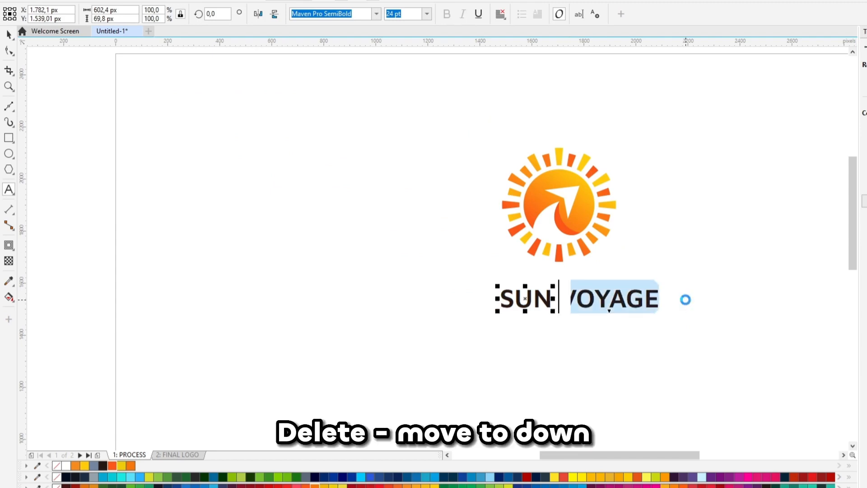
pyautogui.click(502, 371)
pyautogui.hotkey('ctrl', 'v')
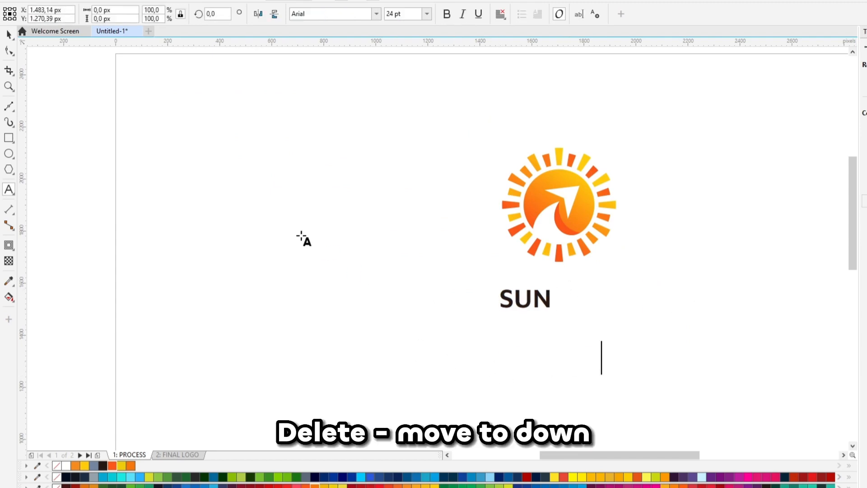
pyautogui.click(9, 34)
# Enlarge SUN to about 333 px wide and center it horizontally with the sun.
pyautogui.click(542, 299)
pyautogui.scroll(3, 543, 298)
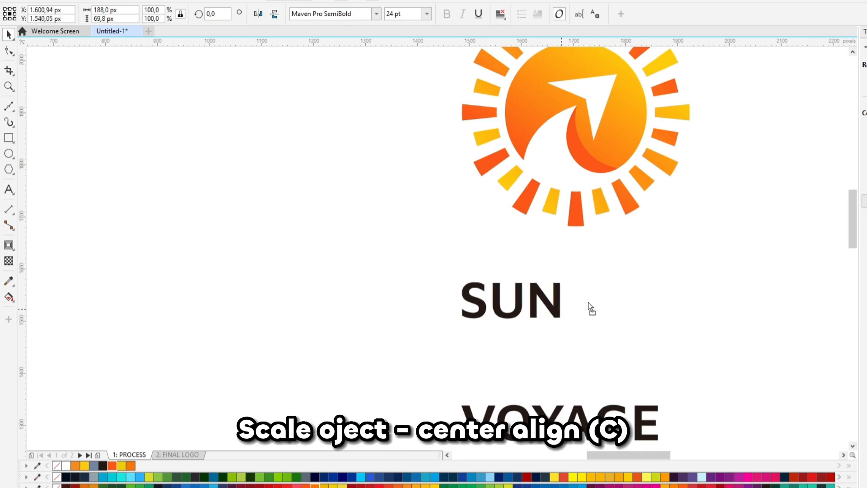
pyautogui.press('c')
pyautogui.moveTo(620, 309); pyautogui.dragTo(661, 323)
pyautogui.keyDown('shift'); pyautogui.click(638, 209); pyautogui.keyUp('shift')
pyautogui.press('c')
pyautogui.click(705, 213)
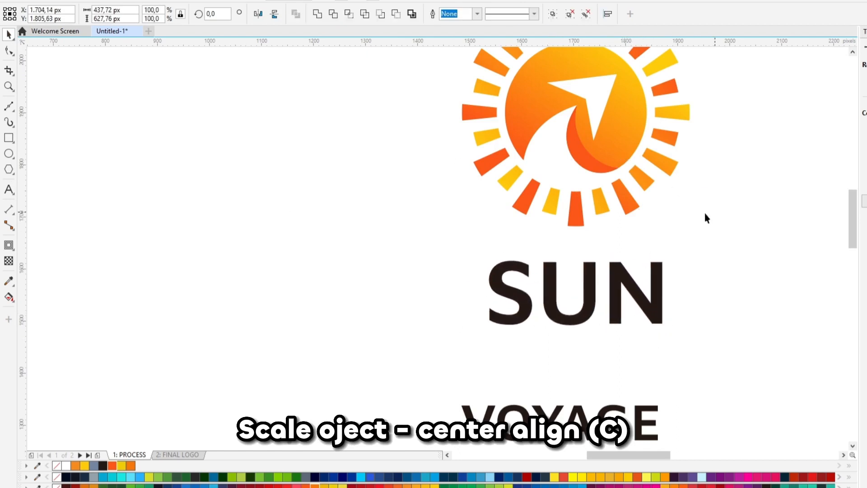
# Shrink the sun to about 309 px wide and place it just above SUN.
pyautogui.click(636, 206)
pyautogui.moveTo(693, 232); pyautogui.dragTo(652, 253)
pyautogui.moveTo(628, 227); pyautogui.dragTo(624, 203)
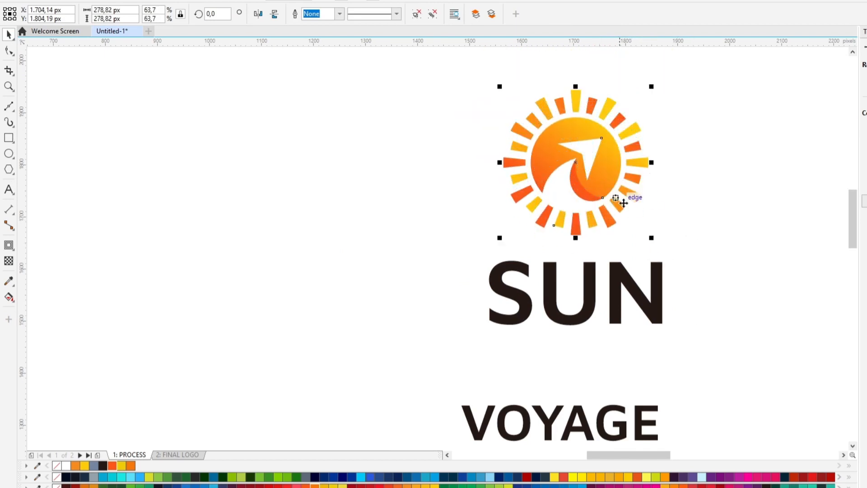
pyautogui.moveTo(652, 238); pyautogui.dragTo(660, 246)
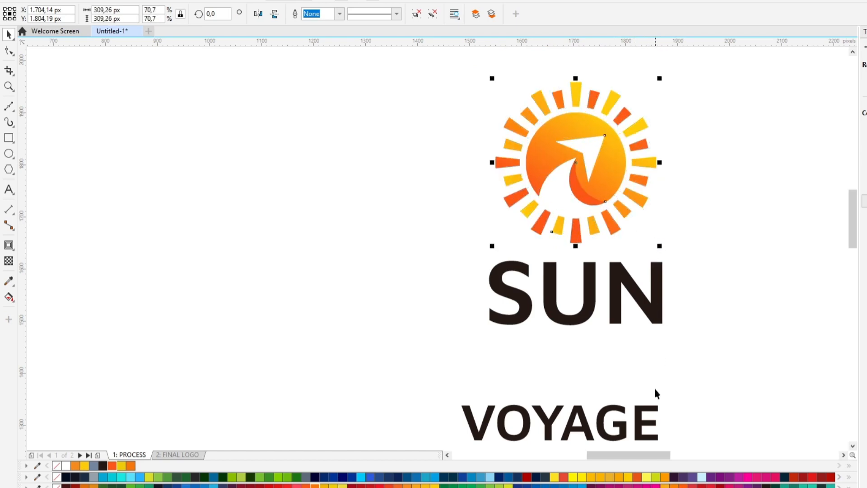
# Shrink VOYAGE to 10,305 pt directly under SUN and widen its letter spacing to about 223 px overall.
pyautogui.moveTo(660, 441); pyautogui.dragTo(591, 391)
pyautogui.press('F10')
pyautogui.moveTo(589, 356); pyautogui.dragTo(620, 355)
pyautogui.press('space')
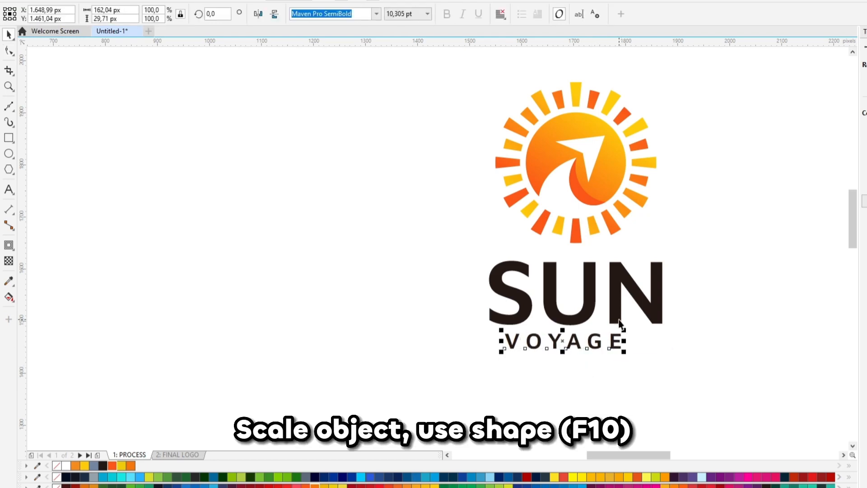
pyautogui.click(676, 339)
# Fill VOYAGE with a linear gradient running from yellow at its start to red-orange at its end.
pyautogui.click(619, 344)
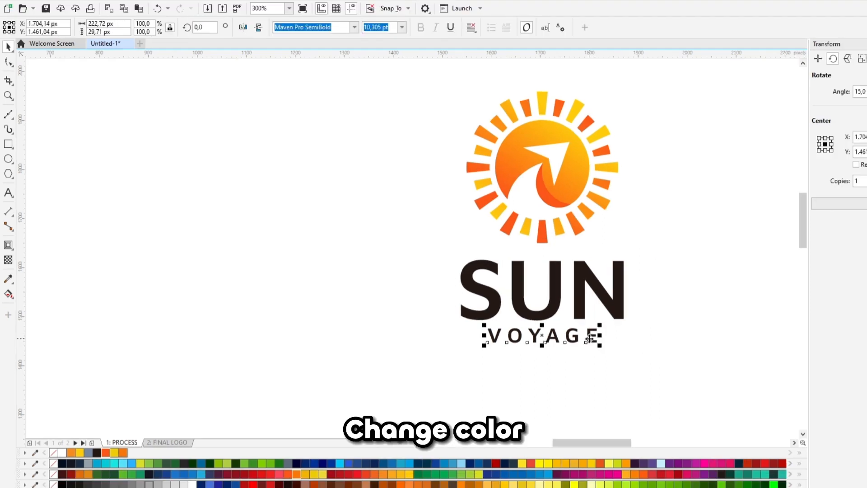
pyautogui.click(81, 454)
pyautogui.scroll(2, 520, 352)
pyautogui.press('g')
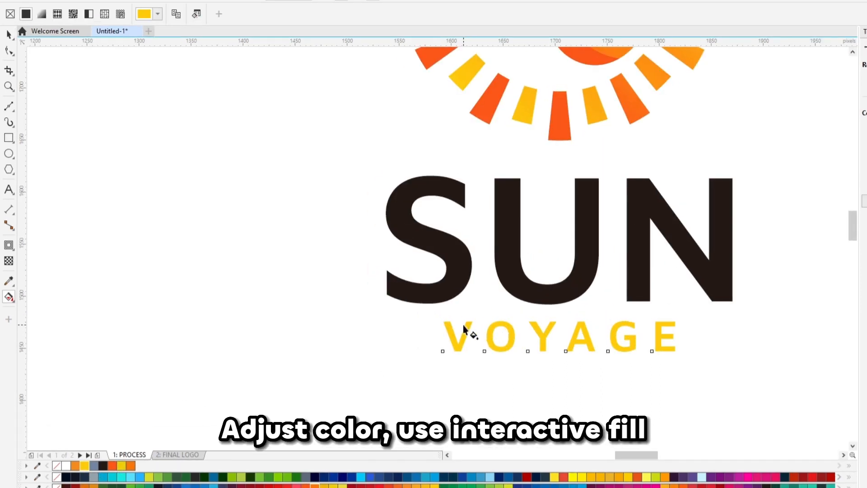
pyautogui.moveTo(422, 319); pyautogui.dragTo(360, 214)
pyautogui.click(112, 467)
pyautogui.press('space')
# Nudge the words SUN and VOYAGE down to widen the gaps below the sun and between the two words.
pyautogui.click(238, 353)
pyautogui.scroll(-1, 499, 311)
pyautogui.press('Down')
pyautogui.click(632, 343)
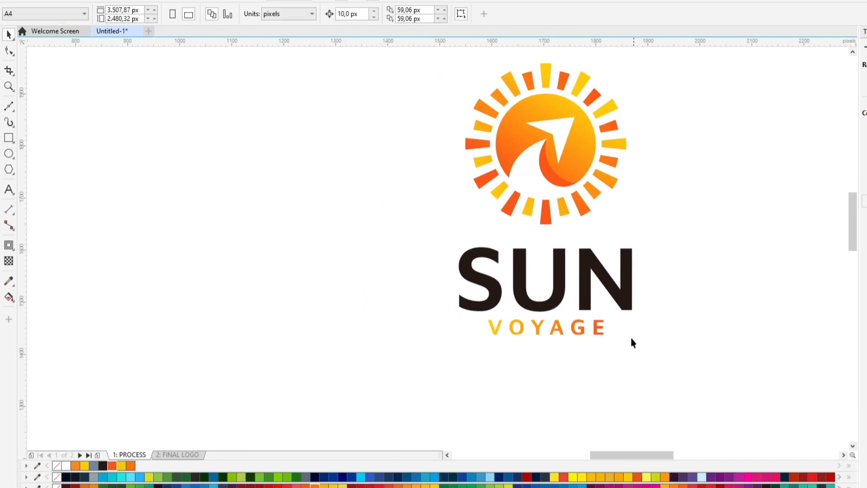
pyautogui.click(559, 335)
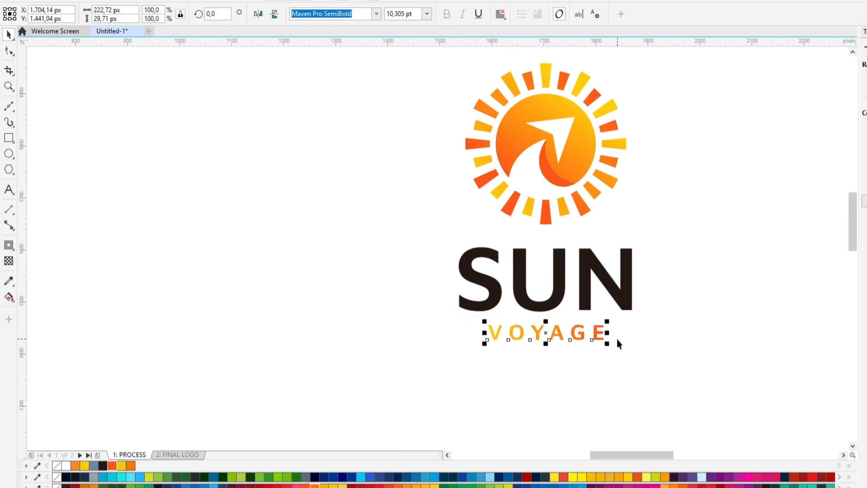
pyautogui.click(642, 339)
# Group the sun with the words SUN and VOYAGE and copy the complete logo.
pyautogui.scroll(-2, 633, 316)
pyautogui.click(610, 249)
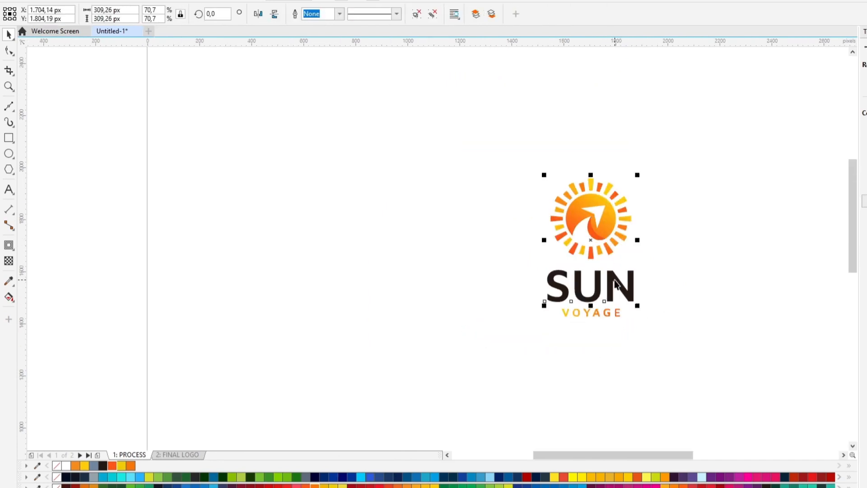
pyautogui.click(655, 279)
pyautogui.moveTo(519, 177); pyautogui.dragTo(499, 151)
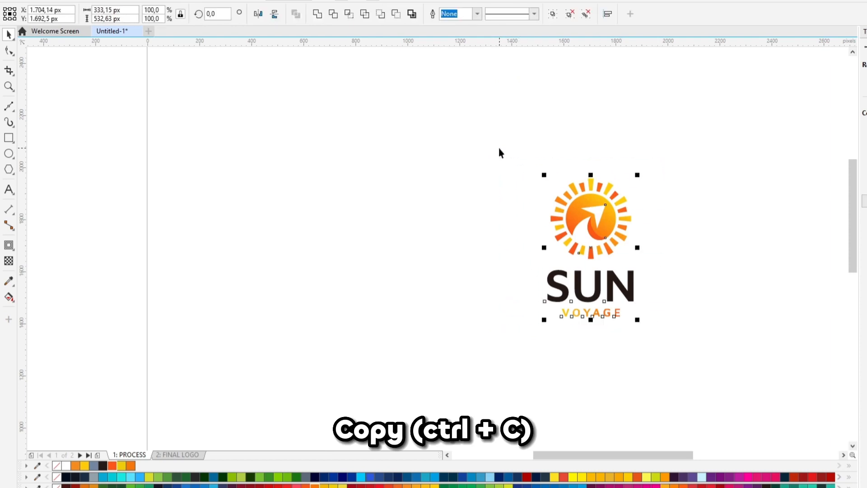
pyautogui.hotkey('ctrl', 'c')
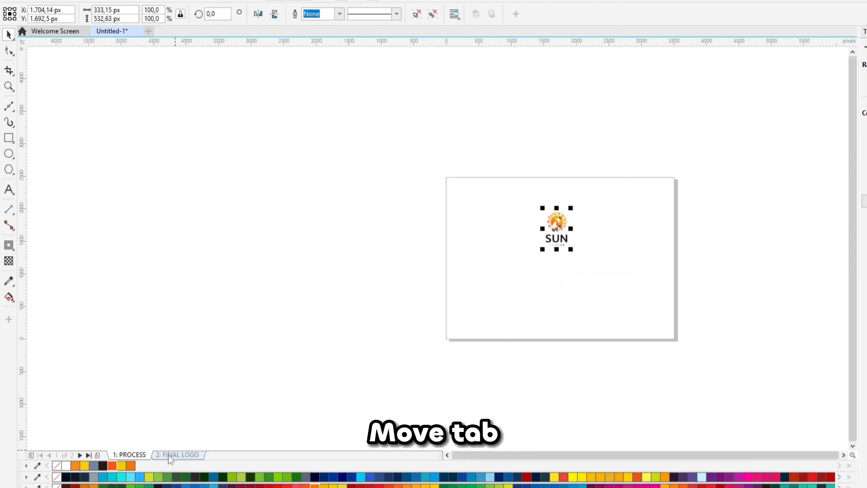
# Paste the logo on the FINAL LOGO page and center it in the upper-left frame.
pyautogui.click(169, 455)
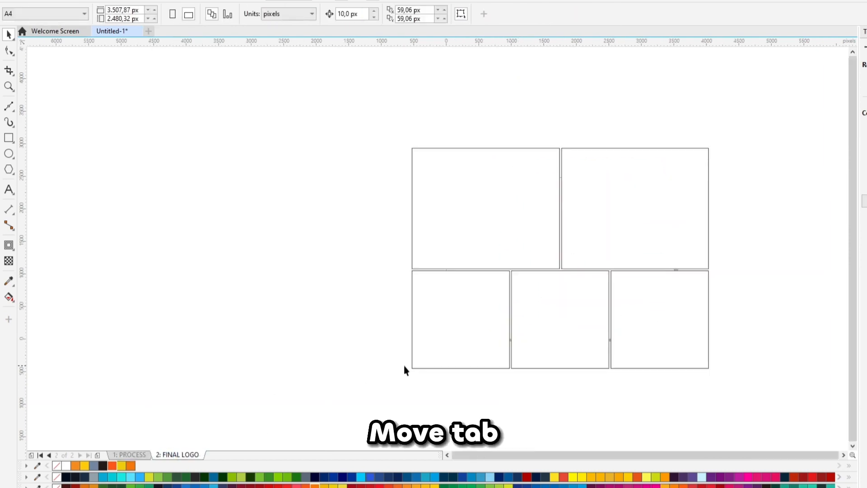
pyautogui.hotkey('ctrl', 'v')
pyautogui.keyDown('shift'); pyautogui.click(490, 225); pyautogui.keyUp('shift')
pyautogui.press('c')
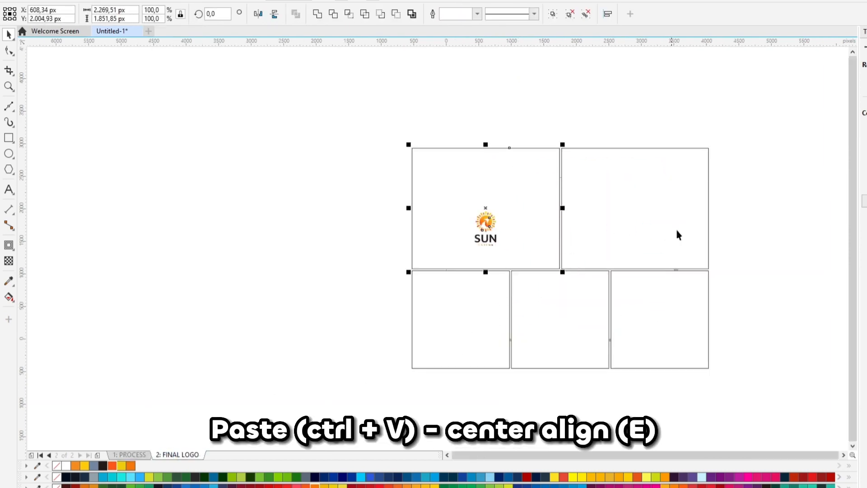
pyautogui.press('e')
pyautogui.click(734, 216)
# Enlarge the logo in the upper-left frame to about 480 px wide.
pyautogui.scroll(1, 508, 231)
pyautogui.click(484, 207)
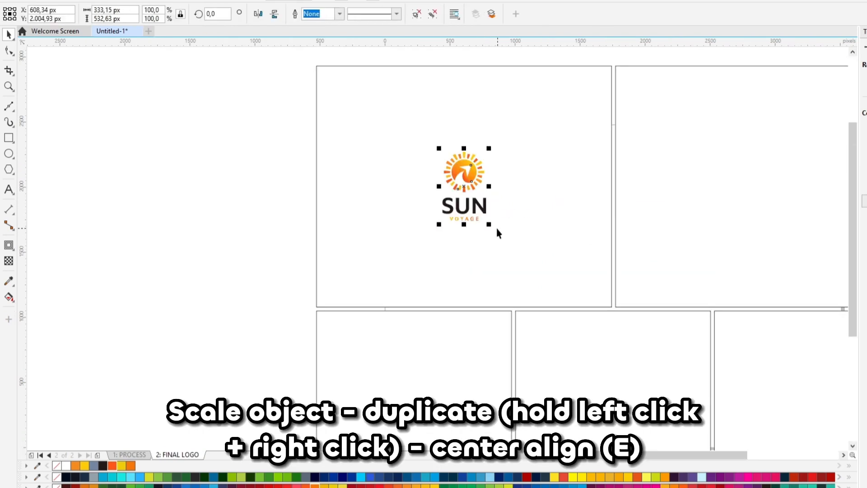
pyautogui.moveTo(494, 225); pyautogui.dragTo(503, 242)
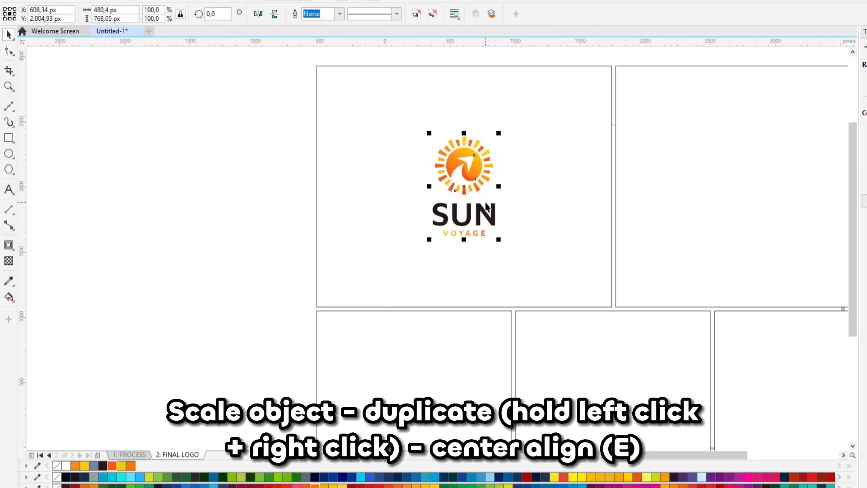
# Duplicate the logo into the upper-right frame and center it there horizontally and vertically.
pyautogui.scroll(-1, 485, 202)
pyautogui.moveTo(496, 189); pyautogui.dragTo(456, 296)
pyautogui.rightClick(612, 194)
pyautogui.keyDown('shift'); pyautogui.click(685, 196); pyautogui.keyUp('shift')
pyautogui.press('c')
pyautogui.press('e')
pyautogui.click(743, 196)
# Duplicate the logo into the lower-left frame and delete the words SUN and VOYAGE from the copy.
pyautogui.rightClick(456, 296)
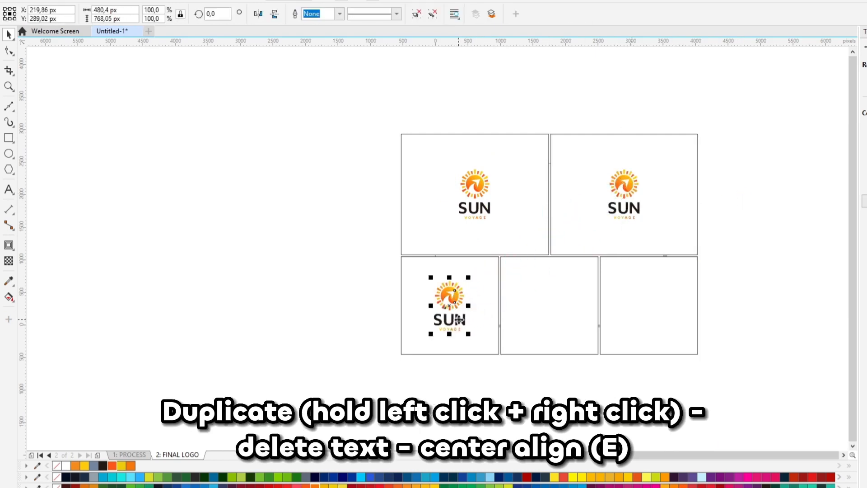
pyautogui.keyDown('ctrl'); pyautogui.click(459, 320); pyautogui.keyUp('ctrl')
pyautogui.press('Delete')
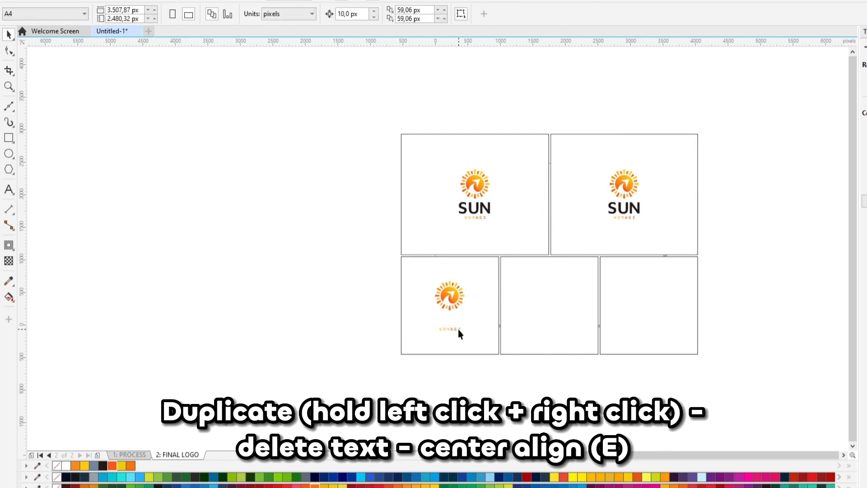
pyautogui.keyDown('ctrl'); pyautogui.click(459, 329); pyautogui.keyUp('ctrl')
pyautogui.press('Delete')
# Center the sun symbol vertically in the lower-left frame.
pyautogui.click(455, 307)
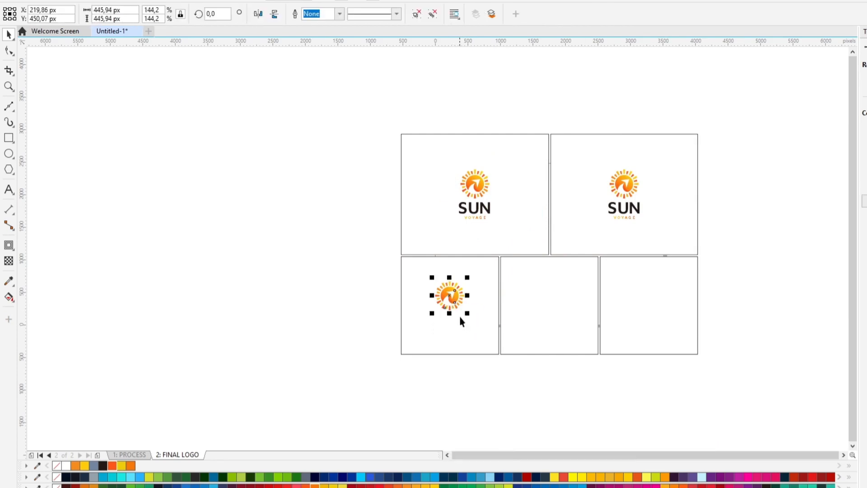
pyautogui.keyDown('shift'); pyautogui.click(465, 327); pyautogui.keyUp('shift')
pyautogui.press('e')
pyautogui.click(476, 400)
# Duplicate the sun symbol into the lower-middle and lower-right frames and center each copy in its frame.
pyautogui.moveTo(452, 297); pyautogui.dragTo(621, 316)
pyautogui.rightClick(554, 297)
pyautogui.keyDown('shift'); pyautogui.click(588, 330); pyautogui.keyUp('shift')
pyautogui.press('e')
pyautogui.click(563, 325)
pyautogui.rightClick(622, 316)
pyautogui.keyDown('shift'); pyautogui.click(662, 316); pyautogui.keyUp('shift')
pyautogui.press('e')
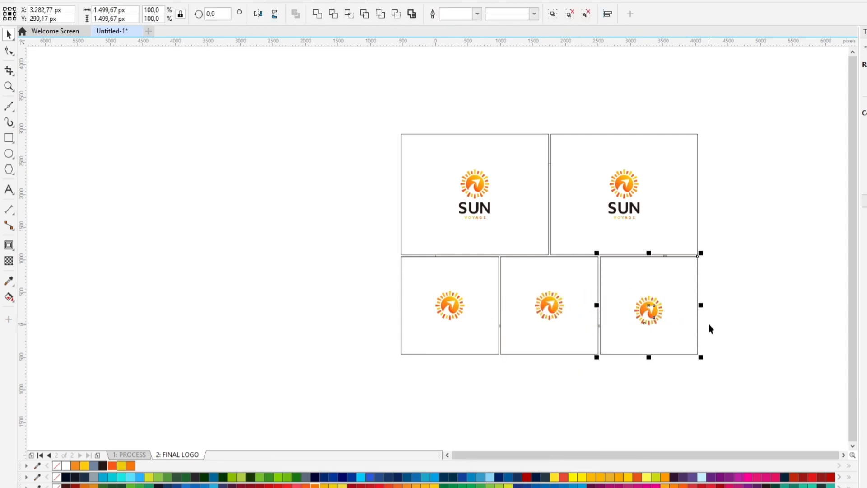
pyautogui.click(730, 303)
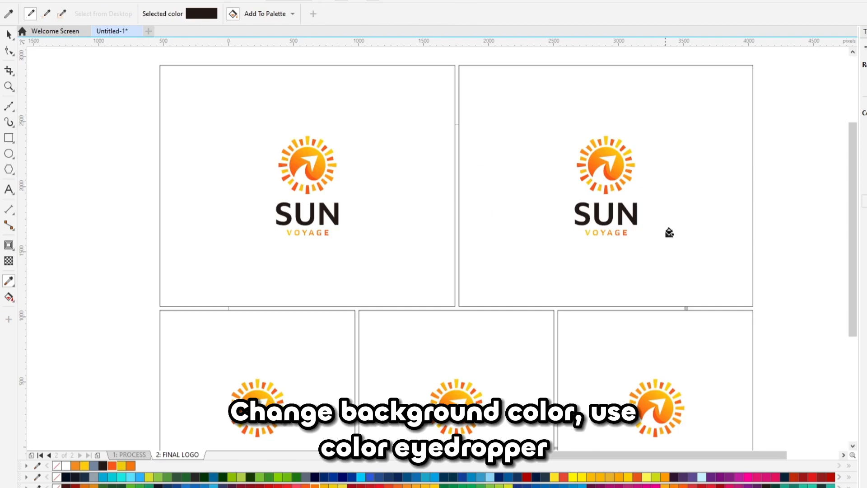
# Fill the upper-right frame's background with black and recolor its word SUN with sampled white.
pyautogui.click(670, 232)
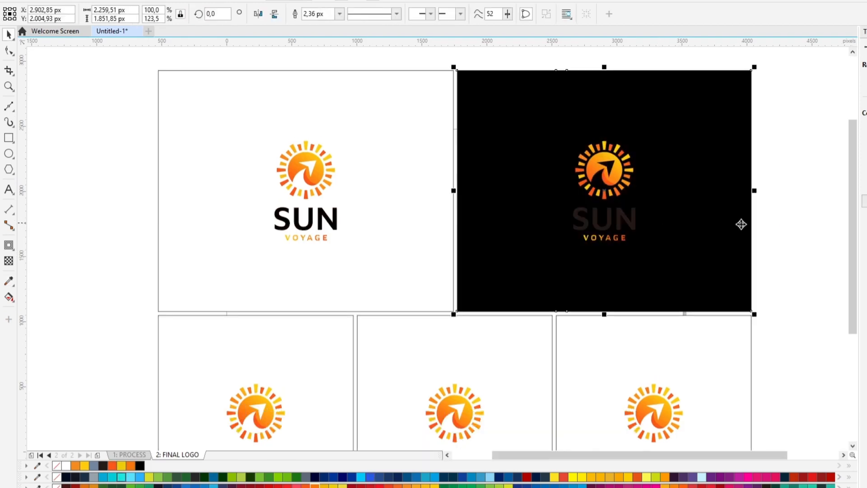
pyautogui.press('i')
pyautogui.click(773, 229)
pyautogui.scroll(2, 636, 229)
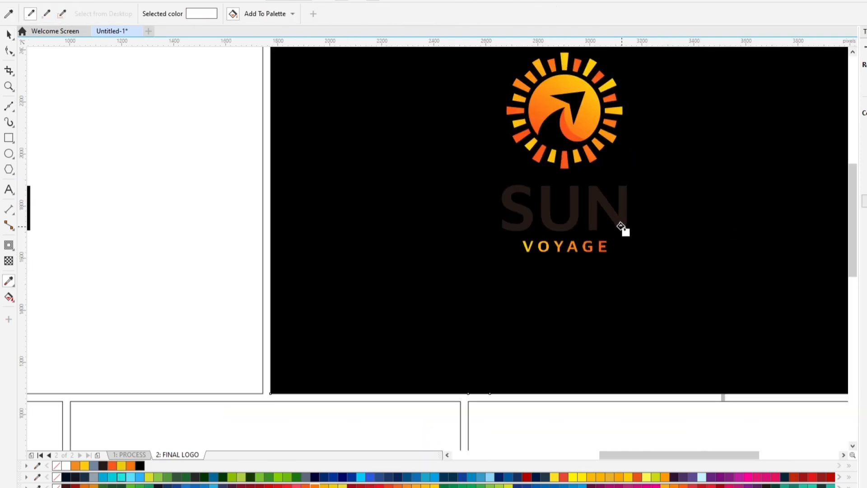
pyautogui.click(622, 229)
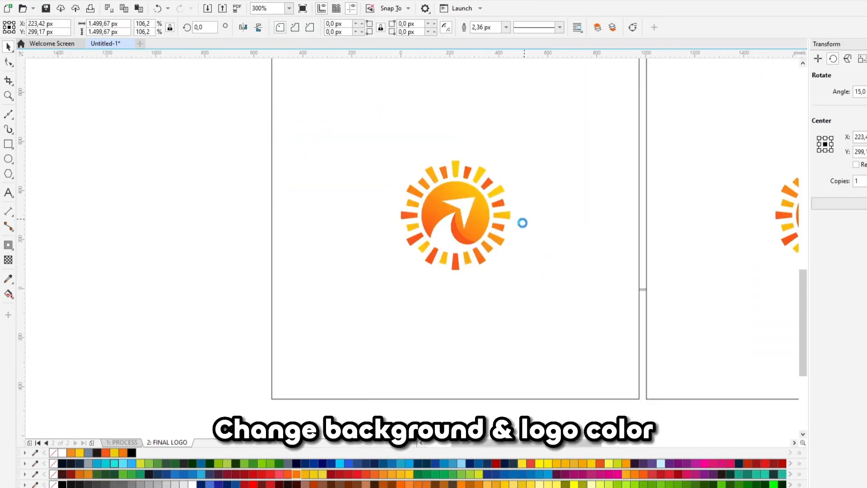
pyautogui.scroll(-3, 523, 223)
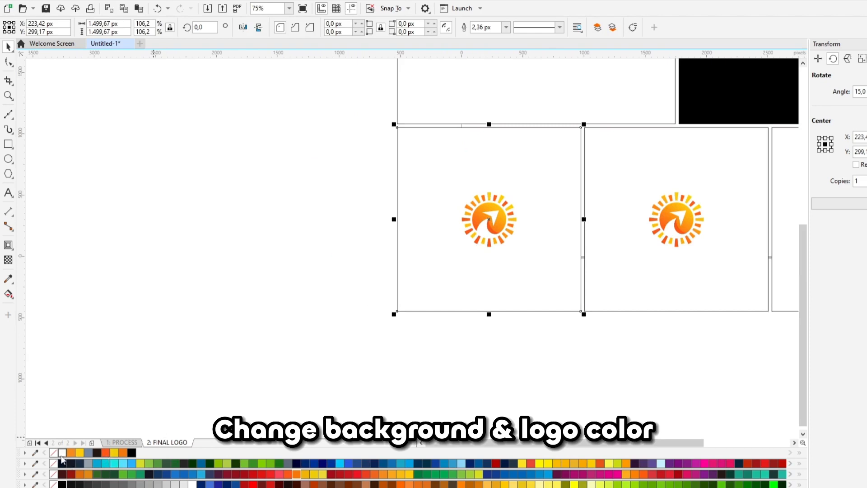
# Fill the lower-left frame's background with yellow, the lower-middle one with black and the lower-right one with orange.
pyautogui.click(80, 452)
pyautogui.scroll(-2, 508, 284)
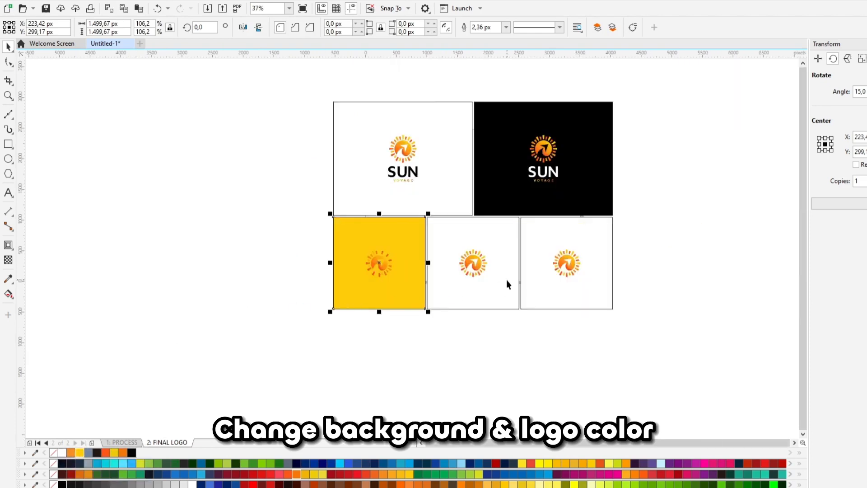
pyautogui.scroll(2, 467, 268)
pyautogui.click(460, 257)
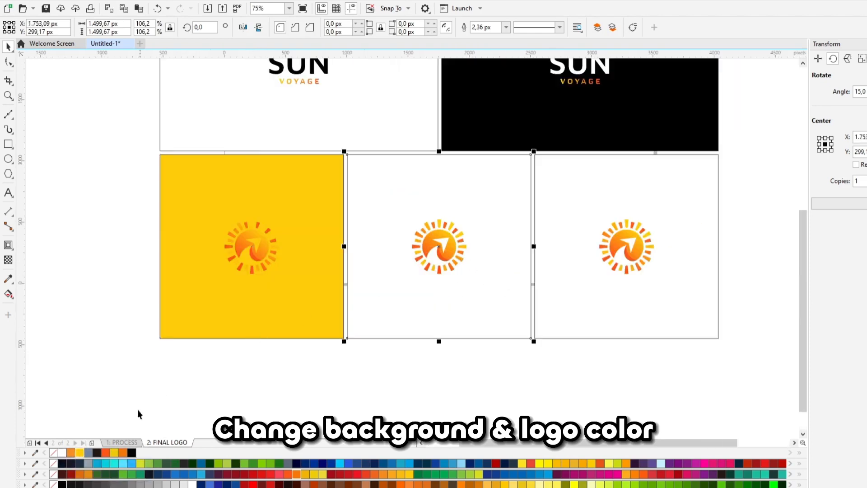
pyautogui.click(131, 453)
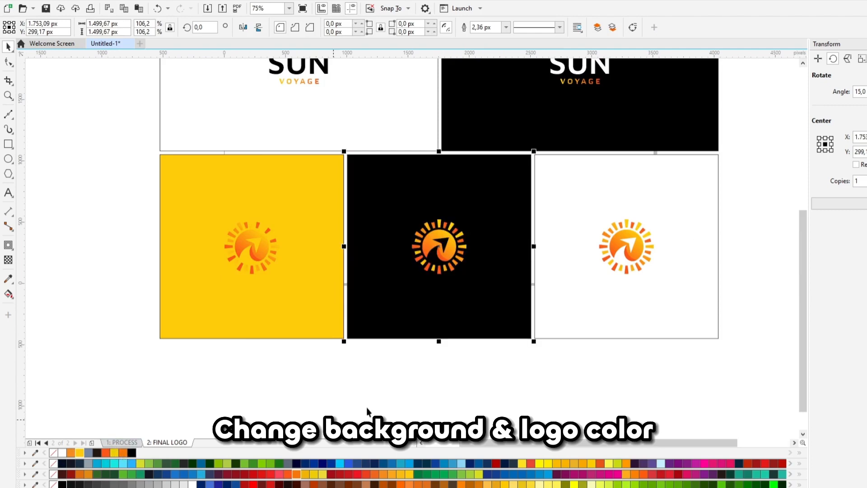
pyautogui.click(601, 303)
pyautogui.click(105, 452)
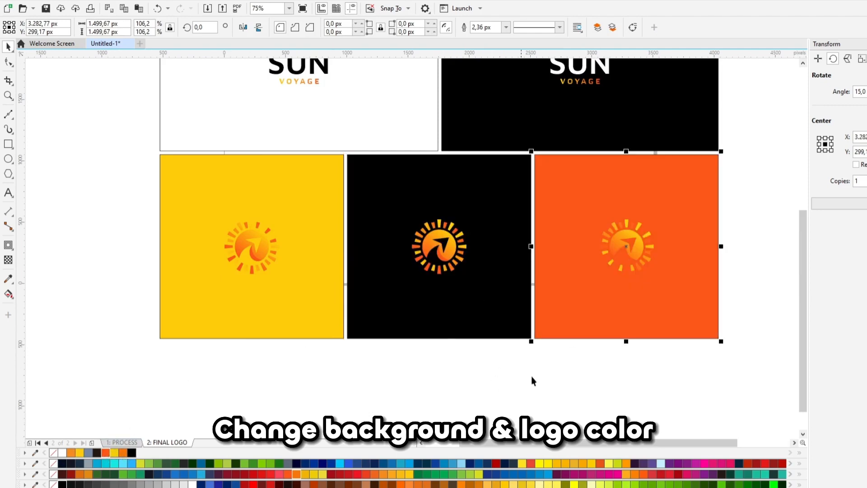
pyautogui.click(534, 381)
# Recolor the sun symbols in the lower frames: white on the black and orange backgrounds, black on the yellow background.
pyautogui.click(636, 254)
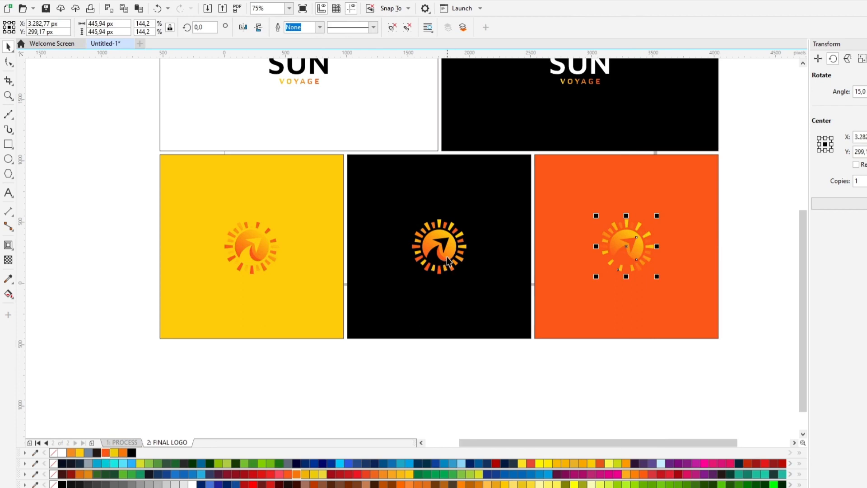
pyautogui.click(461, 256)
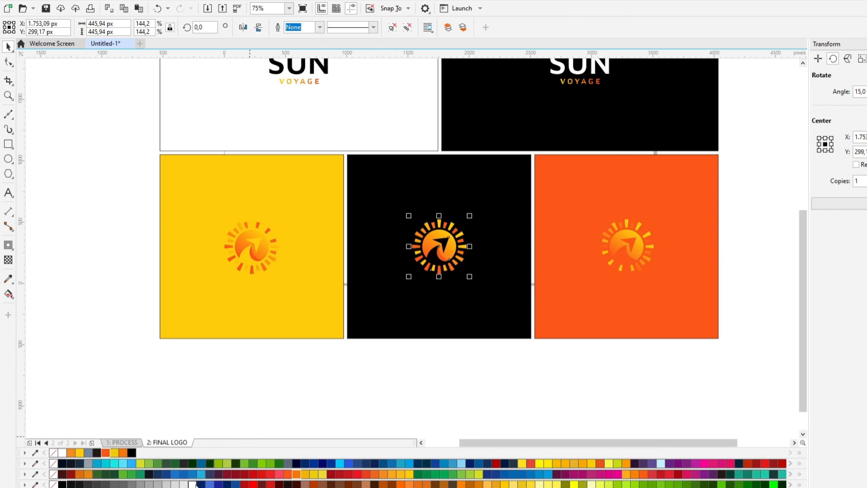
pyautogui.click(193, 484)
pyautogui.click(306, 351)
pyautogui.click(259, 247)
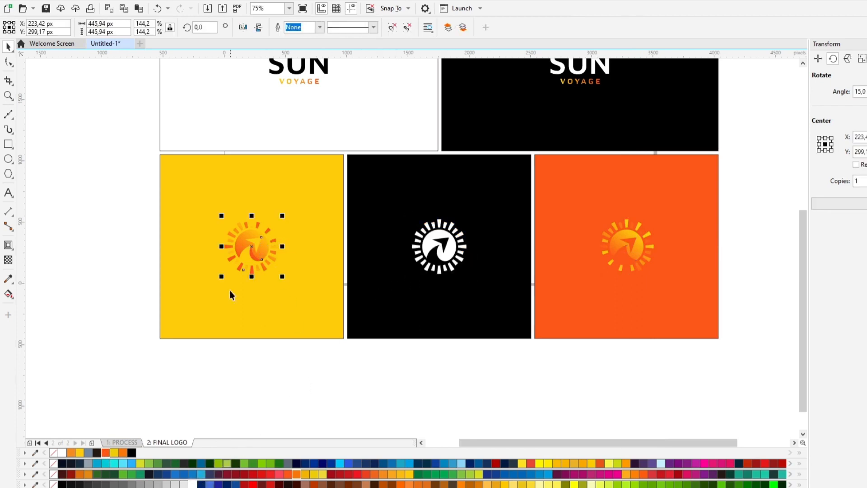
pyautogui.click(131, 453)
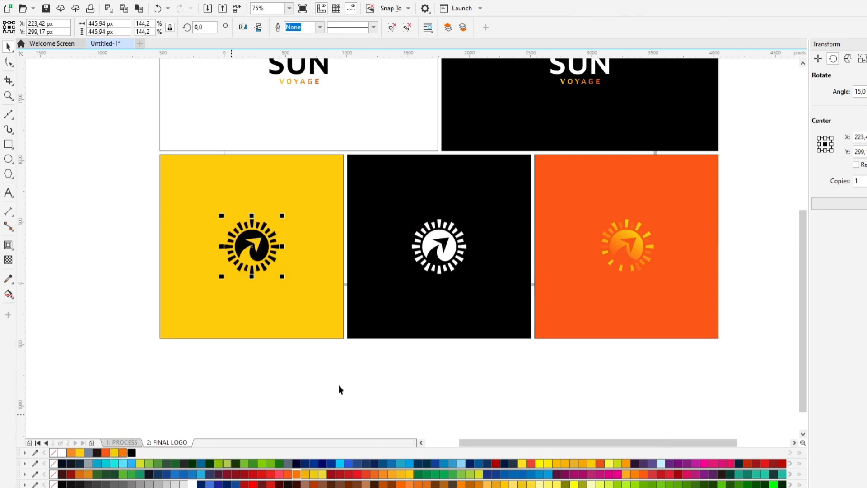
pyautogui.click(640, 249)
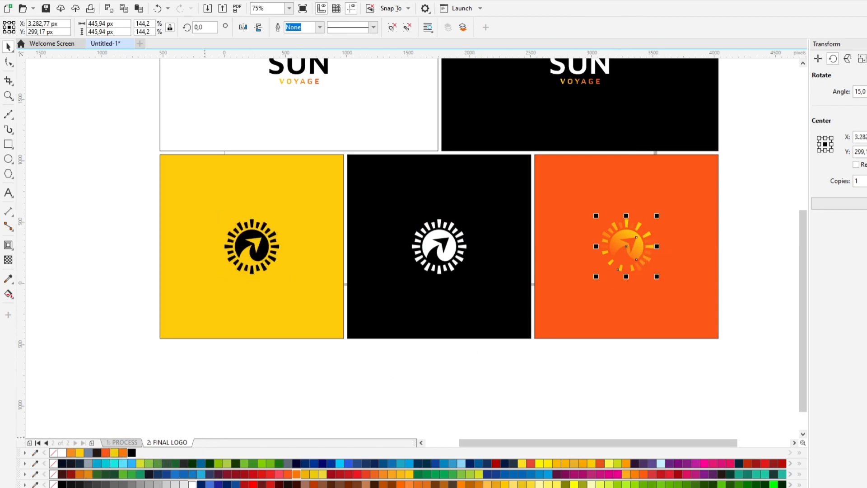
pyautogui.click(193, 484)
pyautogui.click(530, 368)
# Select all five frames with their logos and remove their outlines.
pyautogui.scroll(-2, 605, 305)
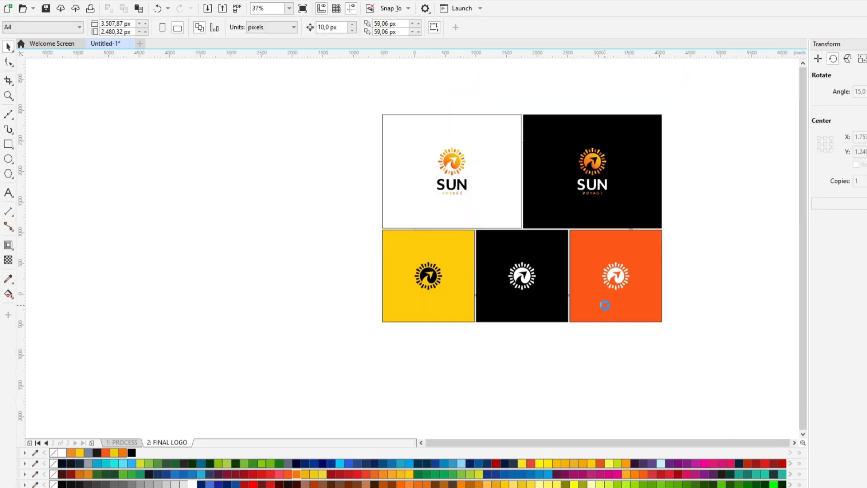
pyautogui.moveTo(691, 359); pyautogui.dragTo(328, 104)
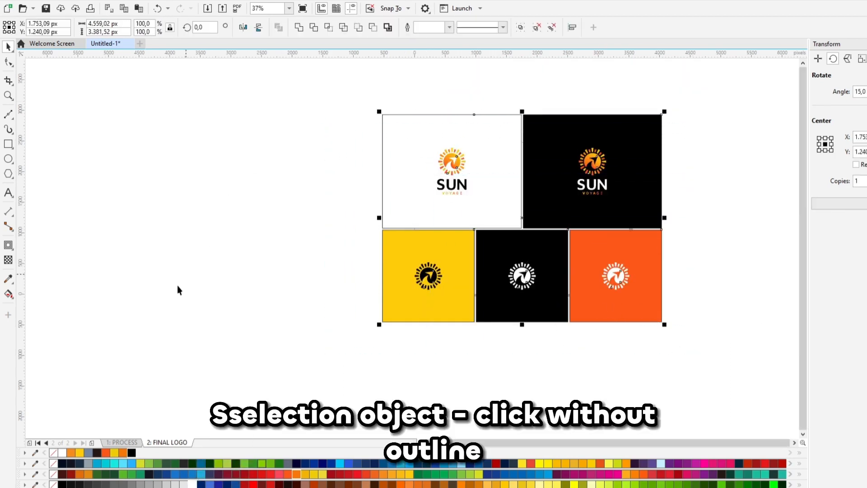
pyautogui.rightClick(54, 453)
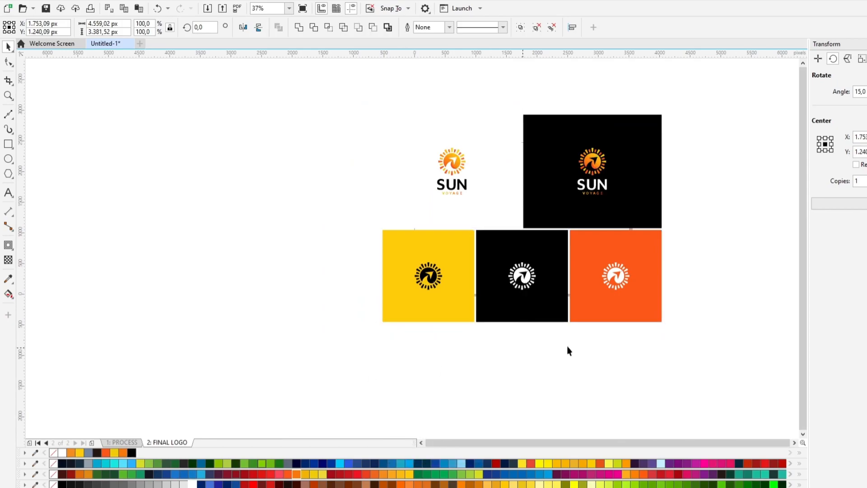